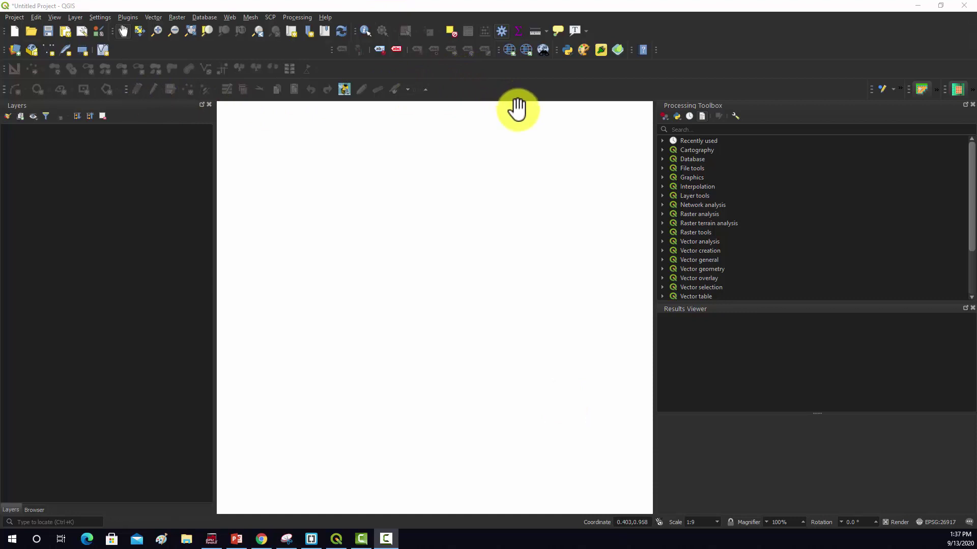
# Step: Open the DB Manager and expand the GeoPackage provider to show the contents of us_data.gpkg
pyautogui.click(205, 17)
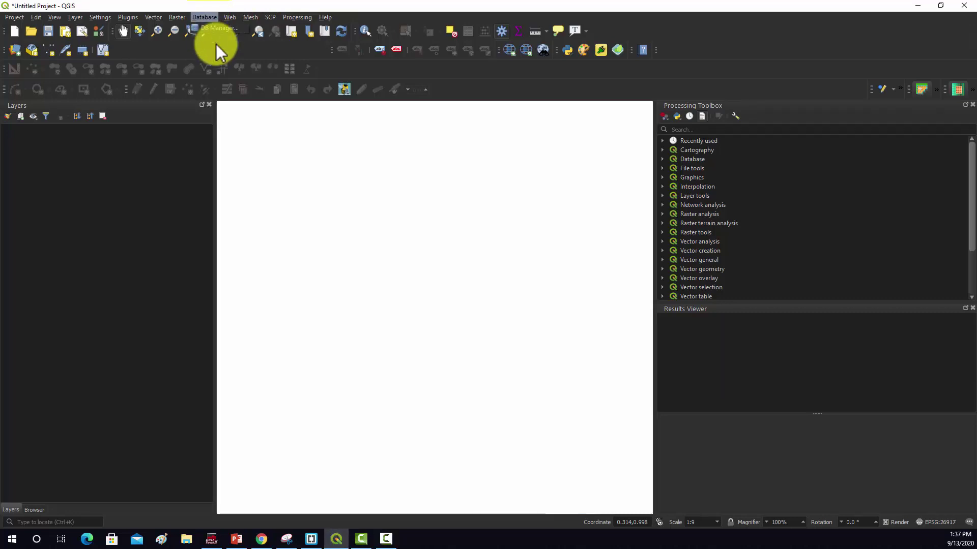
pyautogui.click(215, 29)
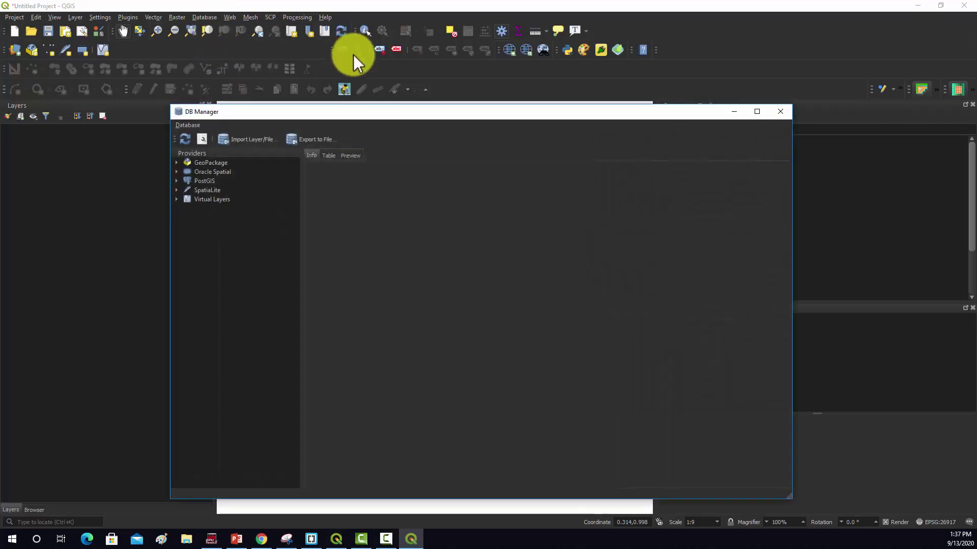
pyautogui.moveTo(365, 117); pyautogui.dragTo(361, 69)
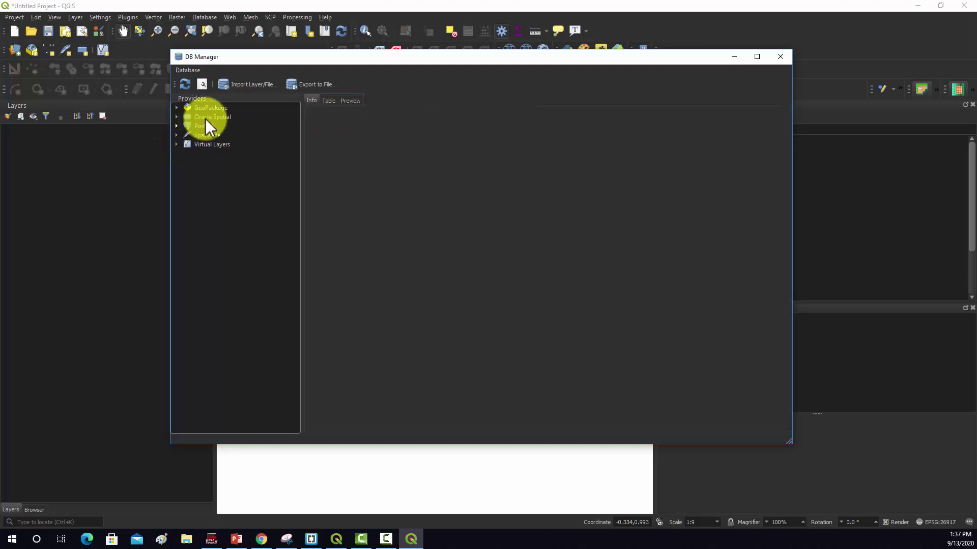
pyautogui.doubleClick(181, 110)
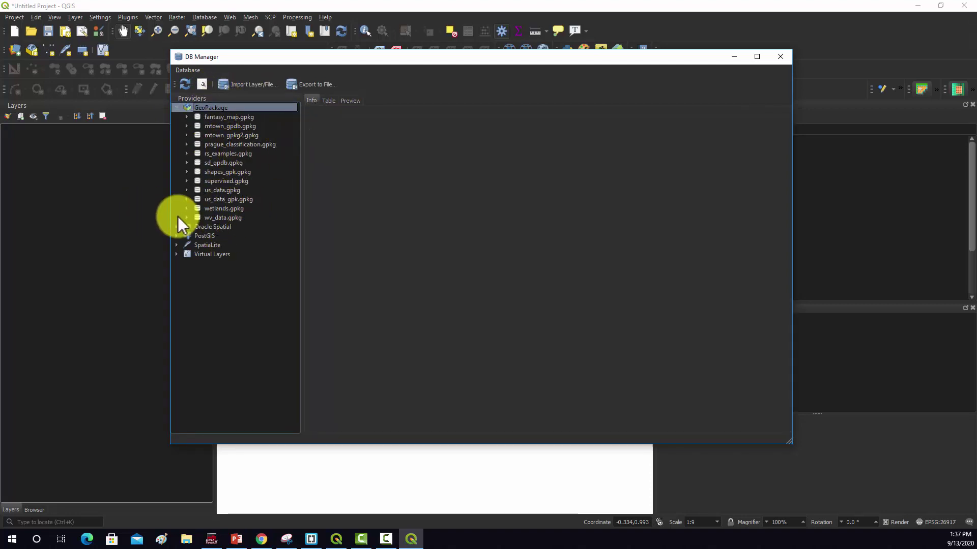
pyautogui.doubleClick(222, 190)
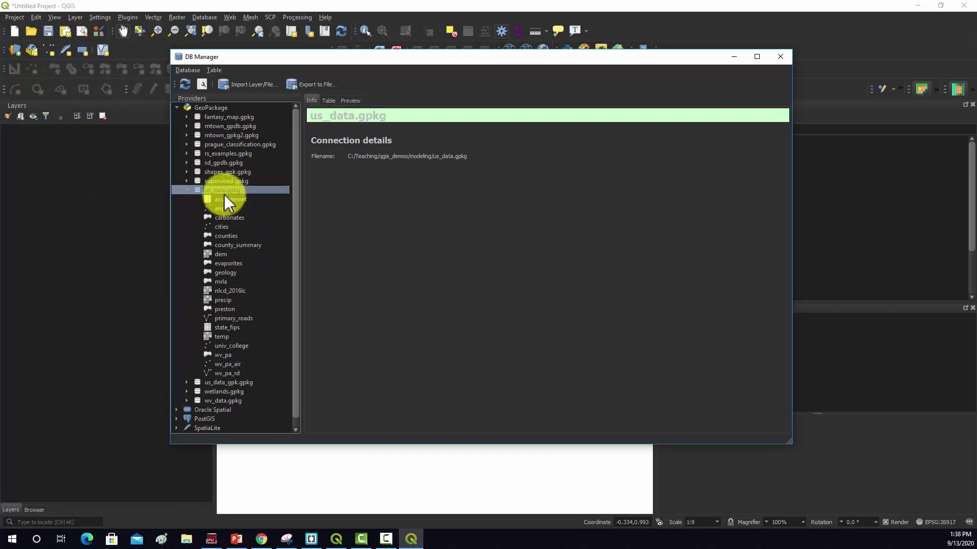
# Step: Open an SQL query window connected to the us_data.gpkg database
pyautogui.rightClick(209, 107)
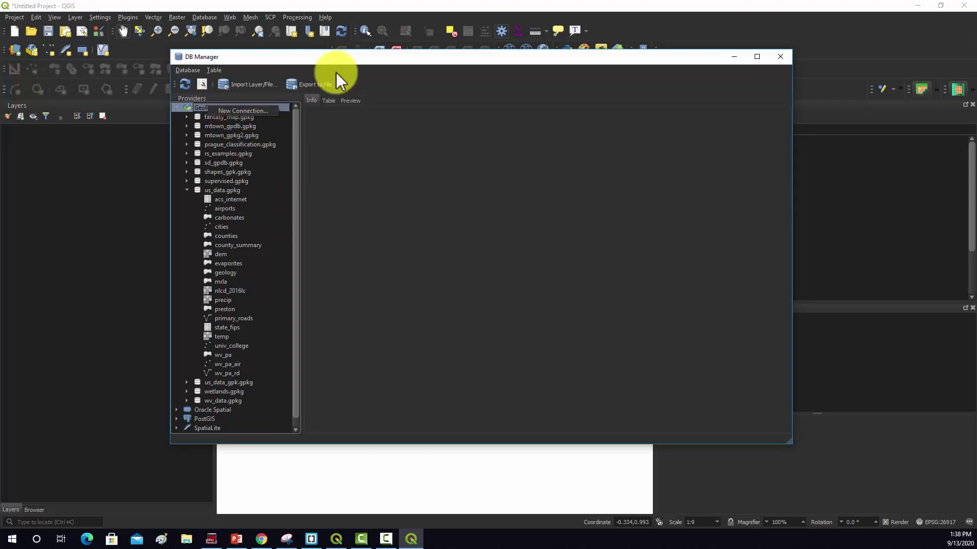
pyautogui.click(355, 88)
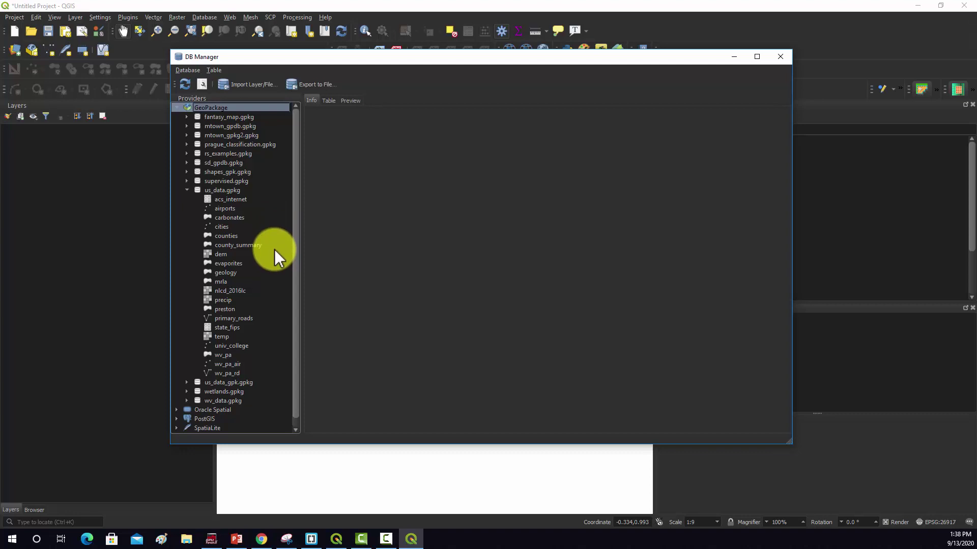
pyautogui.click(203, 84)
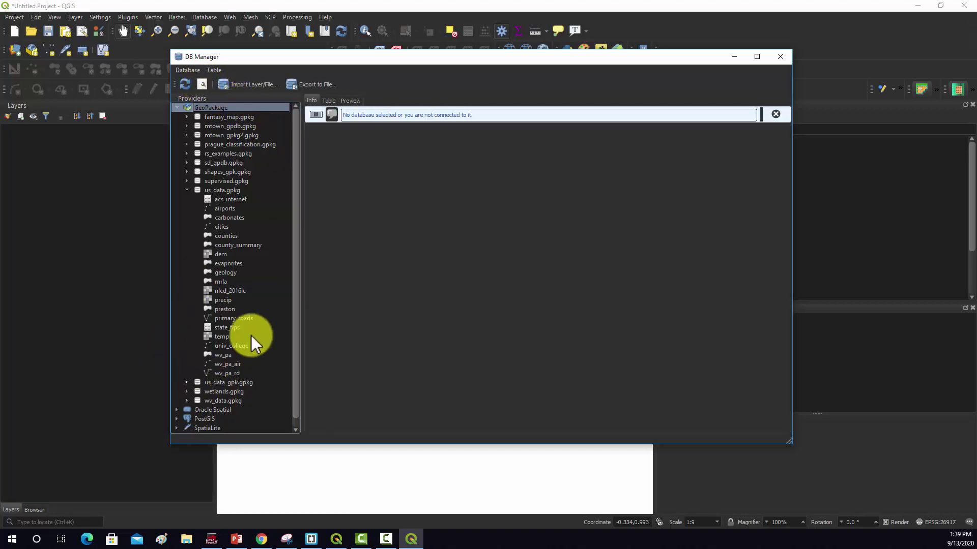
pyautogui.doubleClick(221, 189)
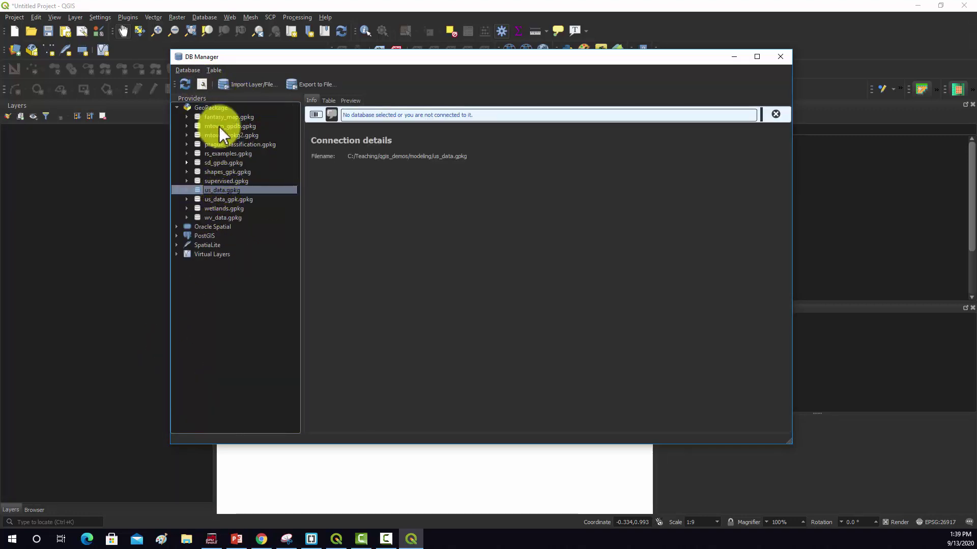
pyautogui.click(202, 84)
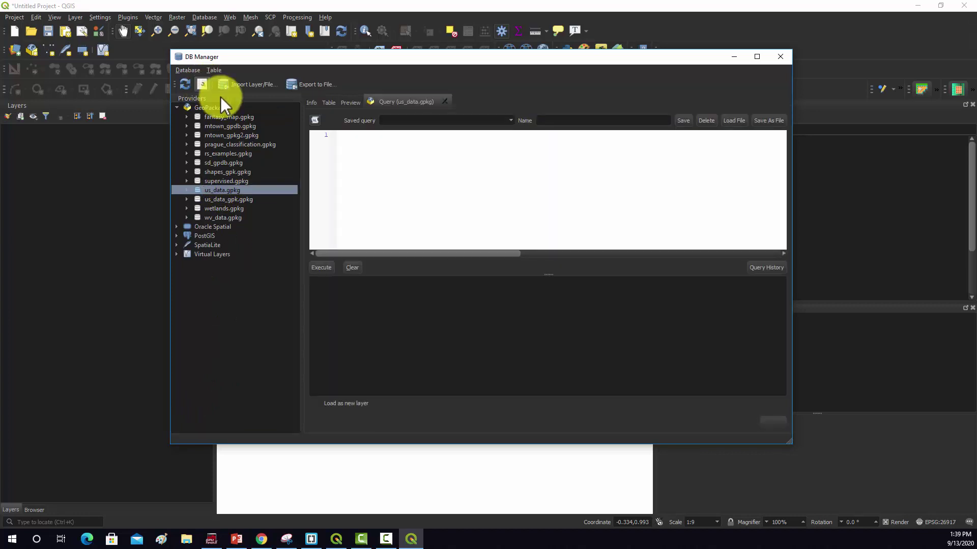
# Step: Paste the query SELECT ST_ASTEXT(ST_CENTROID(county_summary.geom)) AS Centroid FROM county_summary WHERE STATEFP = '54'; into the SQL editor
pyautogui.click(415, 157)
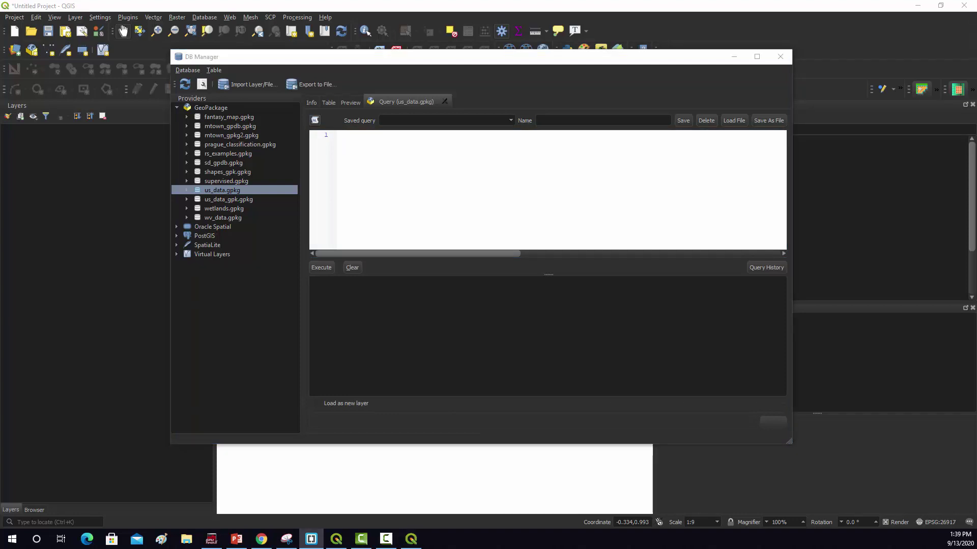
pyautogui.click(343, 136)
pyautogui.rightClick(341, 135)
pyautogui.click(364, 181)
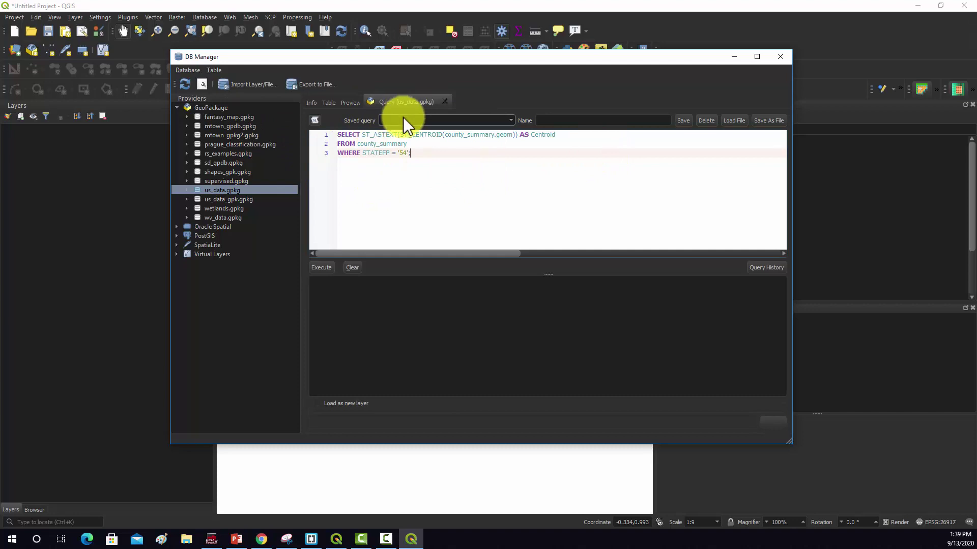
# Step: Examine the query's SELECT expression, its source table, the WHERE condition and the closing semicolon
pyautogui.click(368, 136)
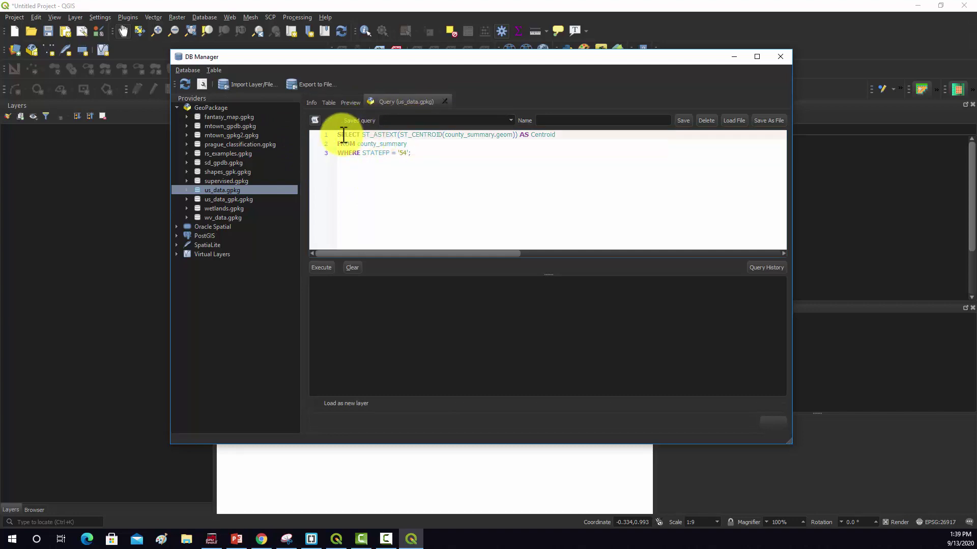
pyautogui.moveTo(342, 135); pyautogui.dragTo(360, 135)
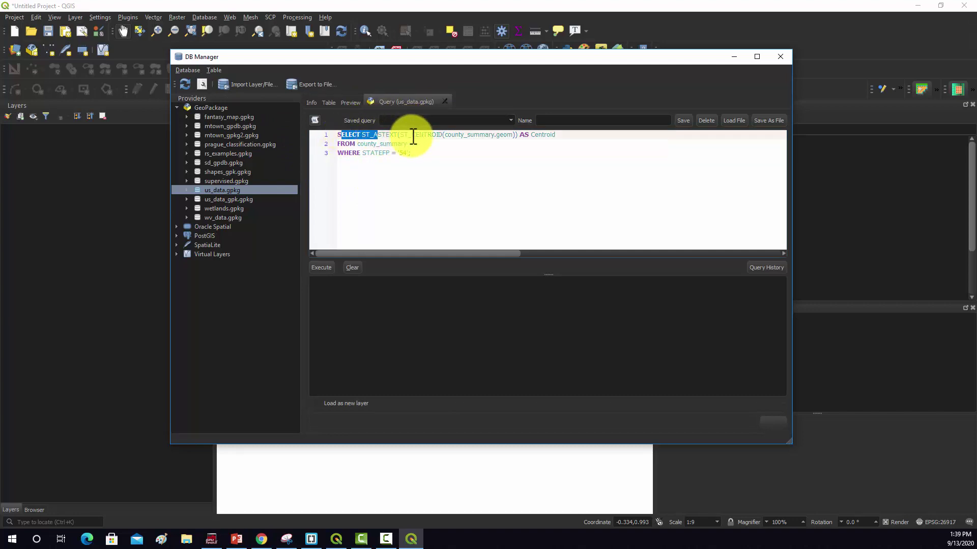
pyautogui.click(399, 135)
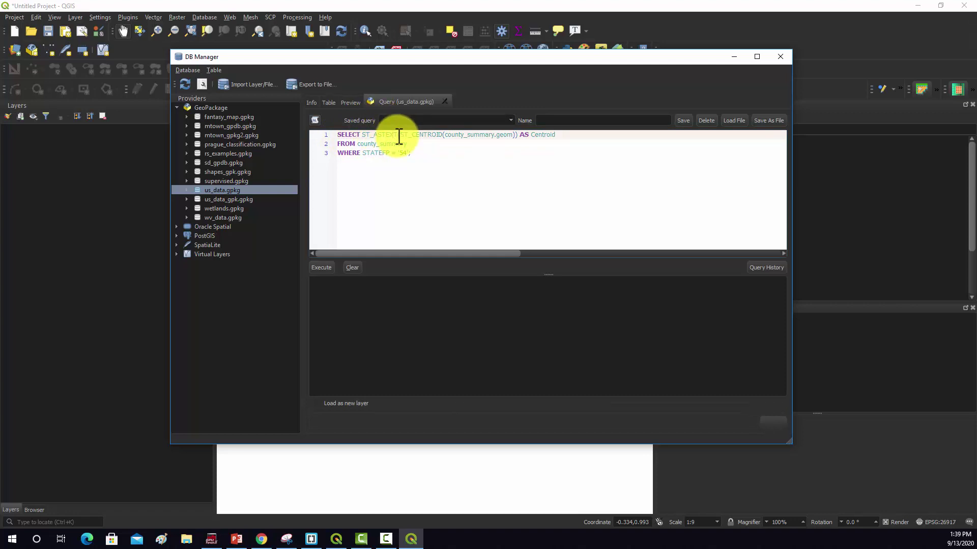
pyautogui.click(393, 134)
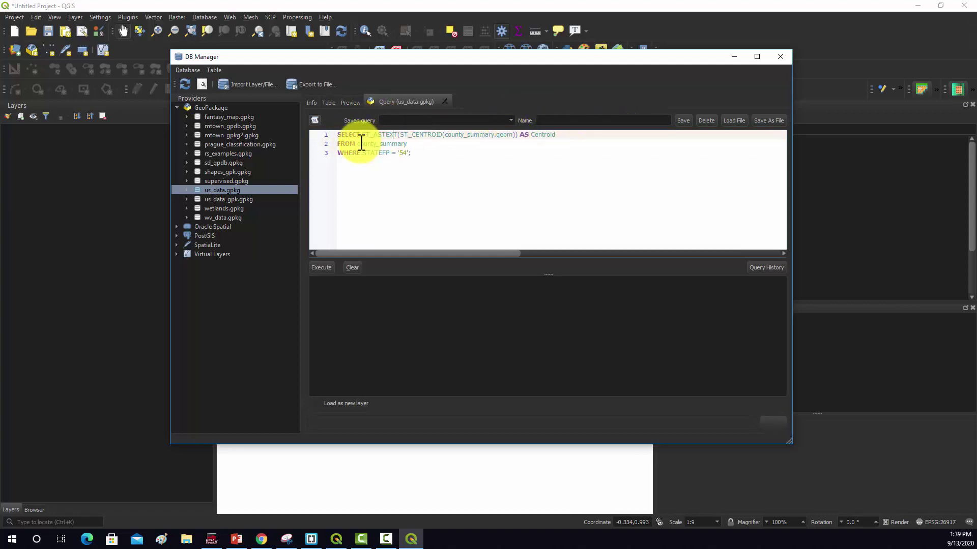
pyautogui.moveTo(356, 144); pyautogui.dragTo(412, 144)
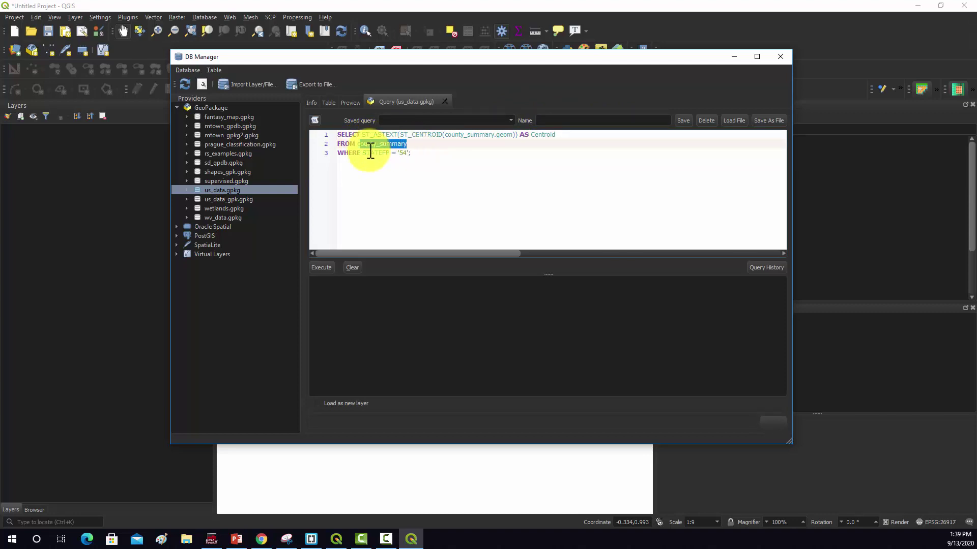
pyautogui.moveTo(338, 152); pyautogui.dragTo(422, 157)
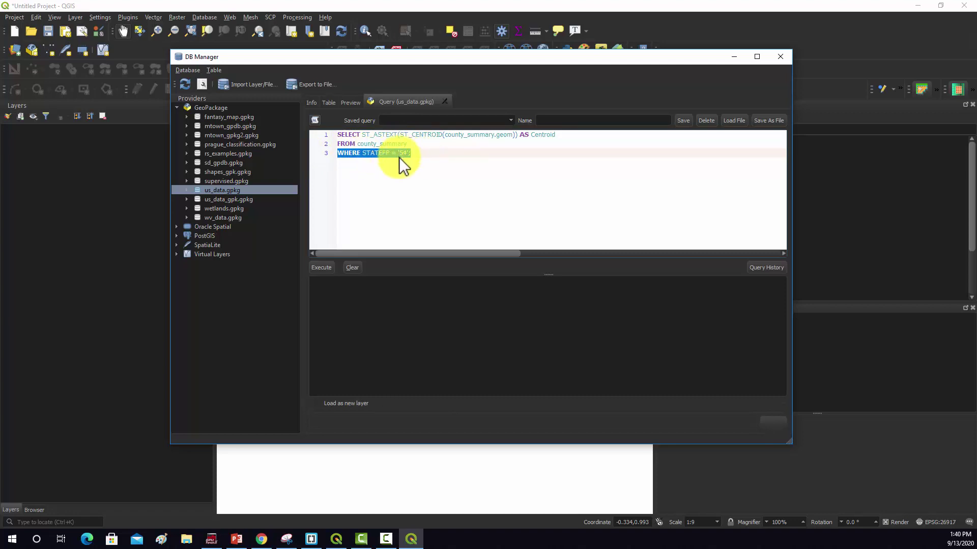
pyautogui.click(400, 158)
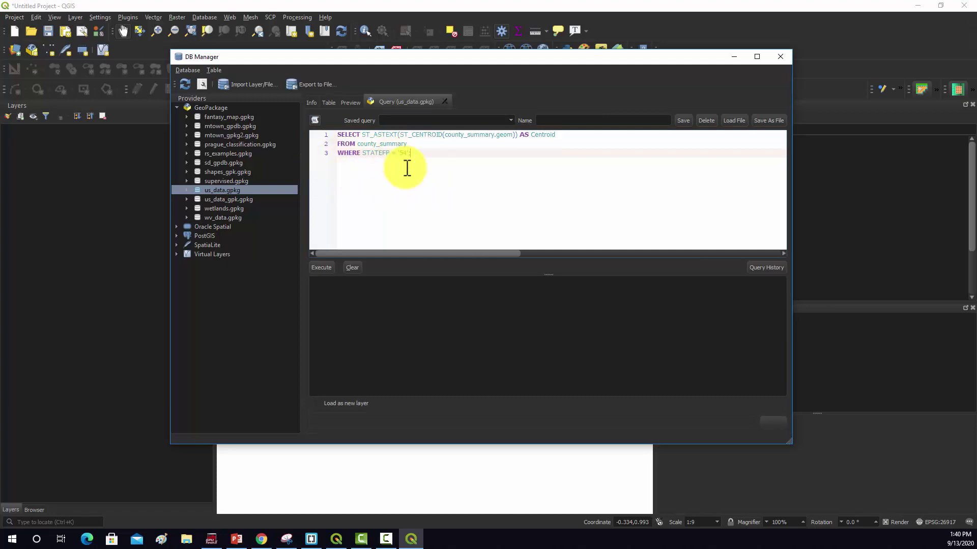
pyautogui.moveTo(338, 136); pyautogui.dragTo(458, 157)
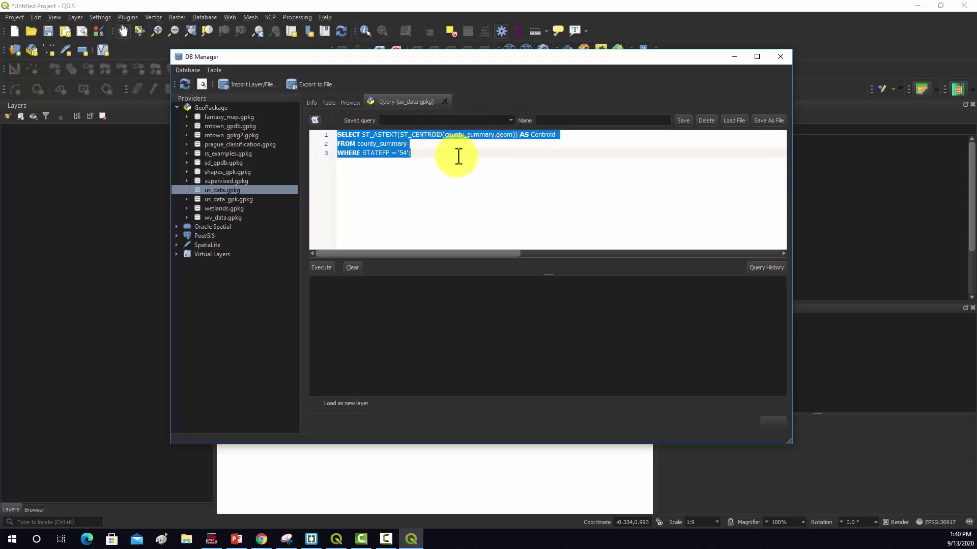
pyautogui.click(456, 158)
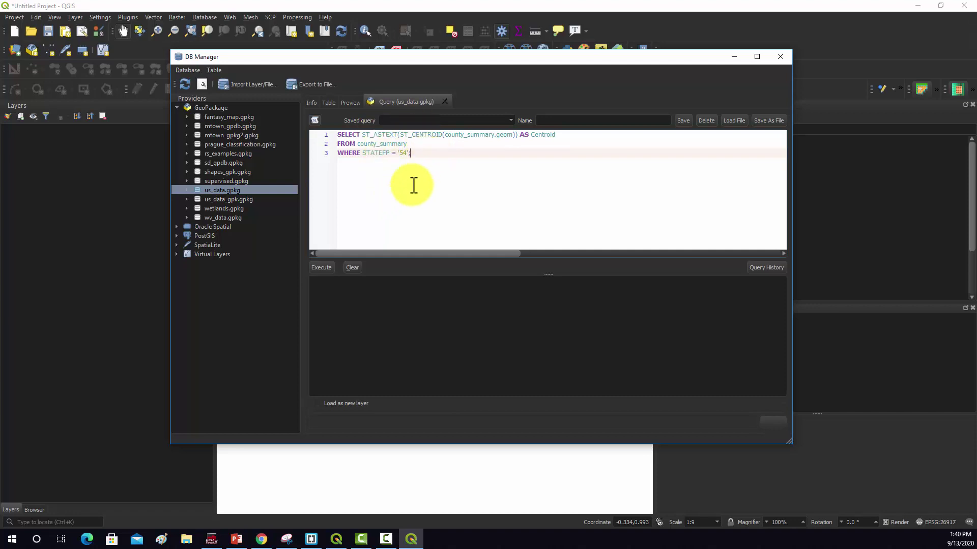
pyautogui.moveTo(413, 154); pyautogui.dragTo(408, 154)
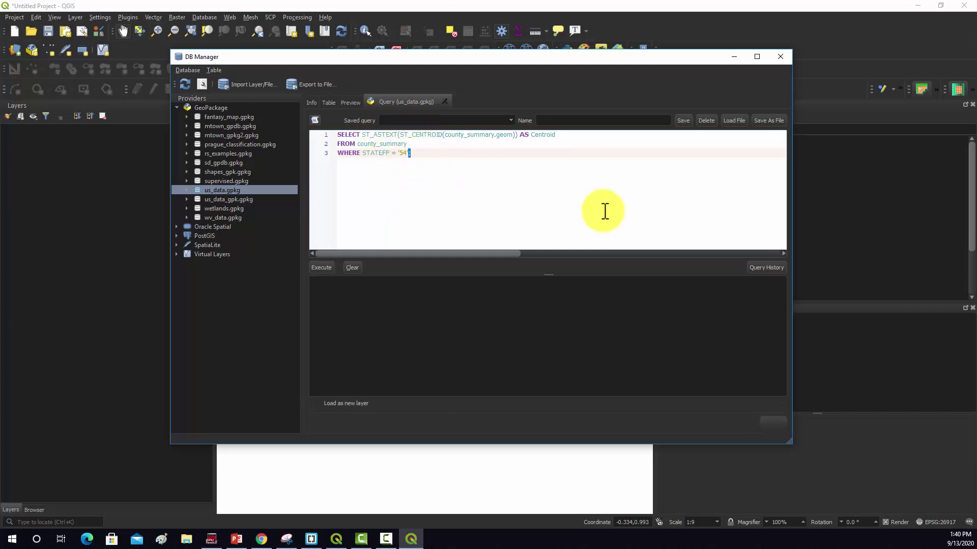
pyautogui.doubleClick(349, 134)
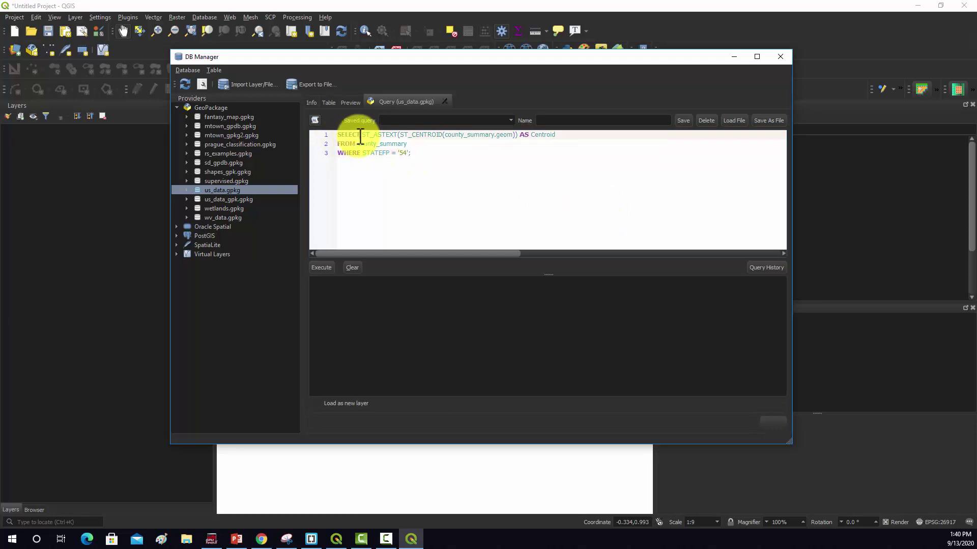
pyautogui.click(410, 153)
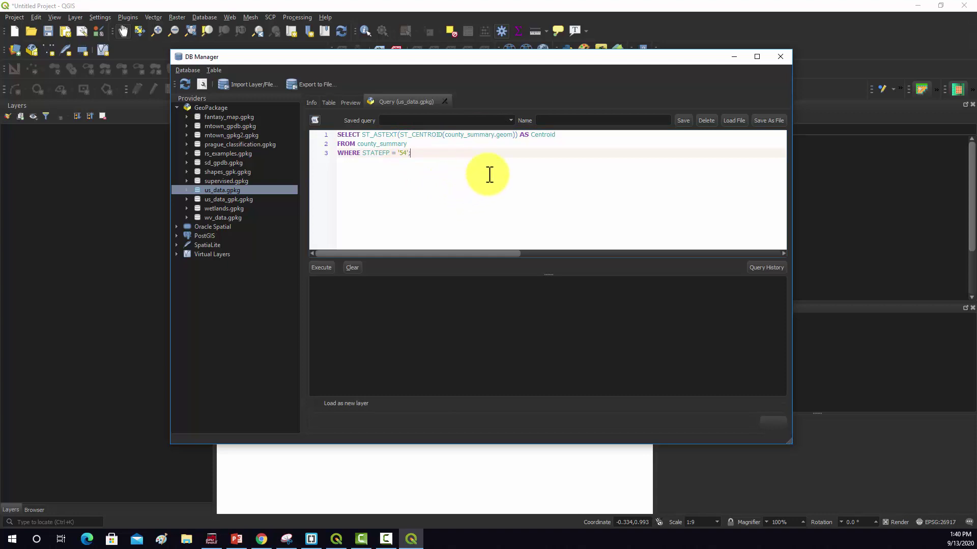
# Step: Execute the centroid query and widen the Centroid column to review the returned points alongside the query's alias and nested functions
pyautogui.click(323, 268)
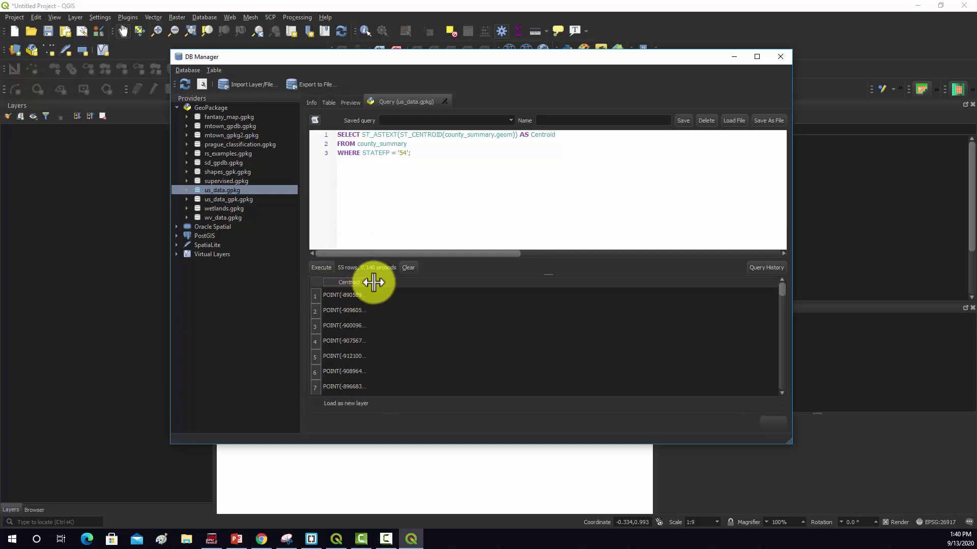
pyautogui.moveTo(374, 282); pyautogui.dragTo(484, 284)
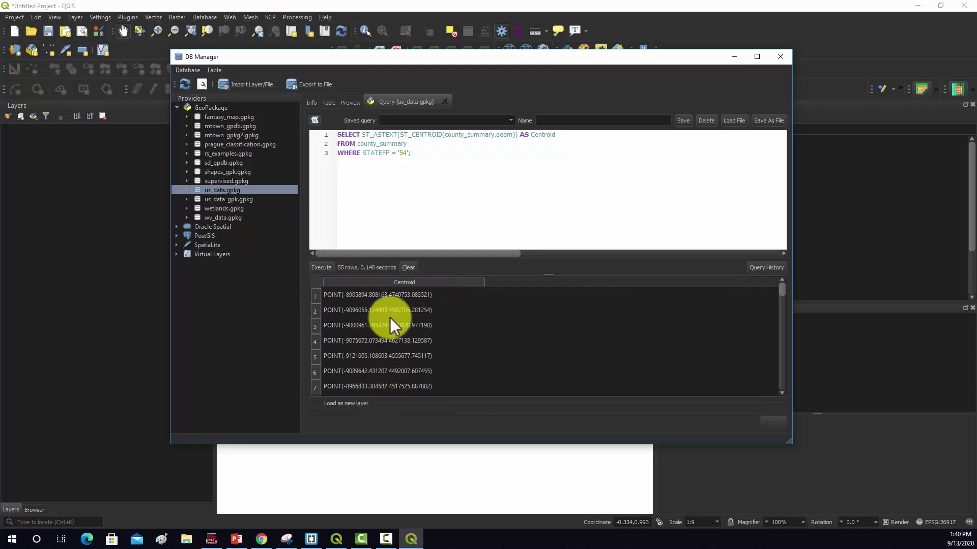
pyautogui.scroll(-16, 400, 319)
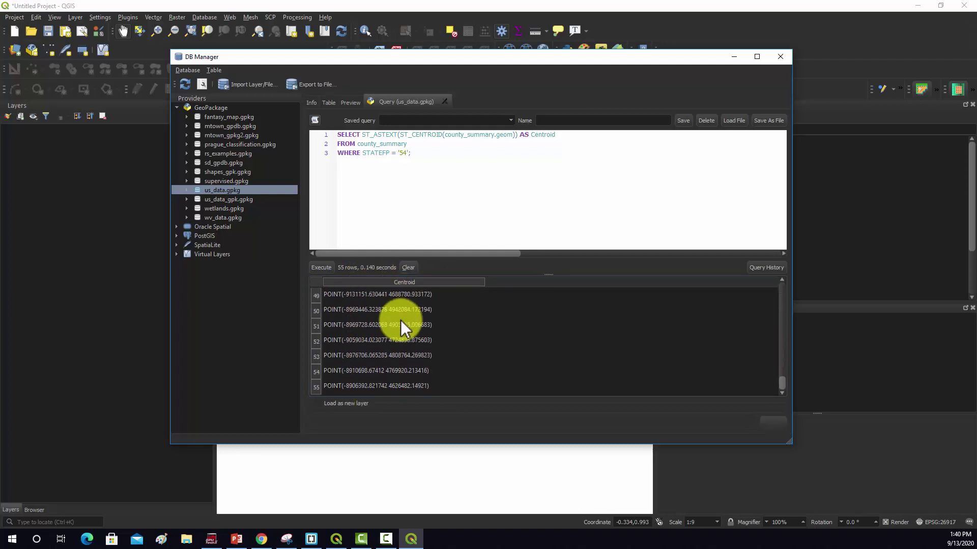
pyautogui.scroll(16, 401, 319)
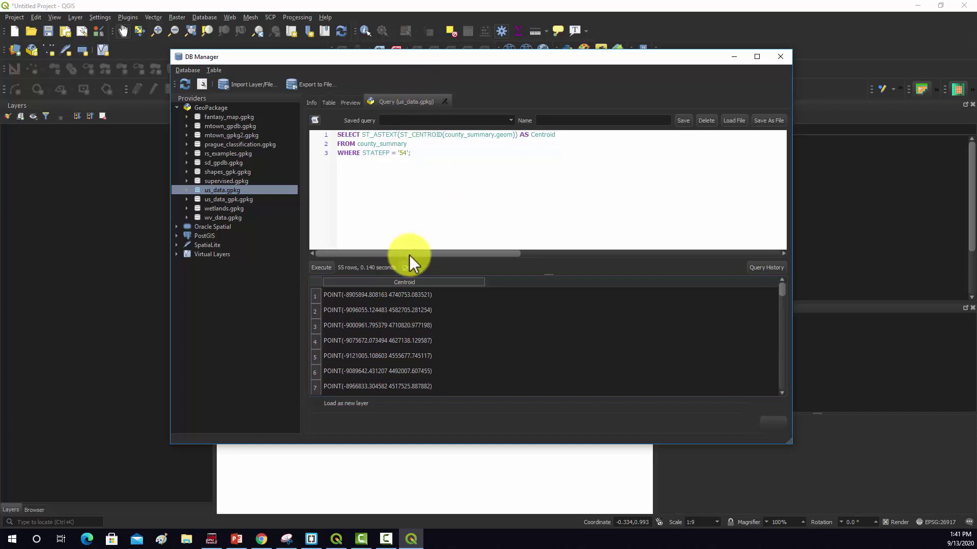
pyautogui.moveTo(404, 294); pyautogui.dragTo(434, 292)
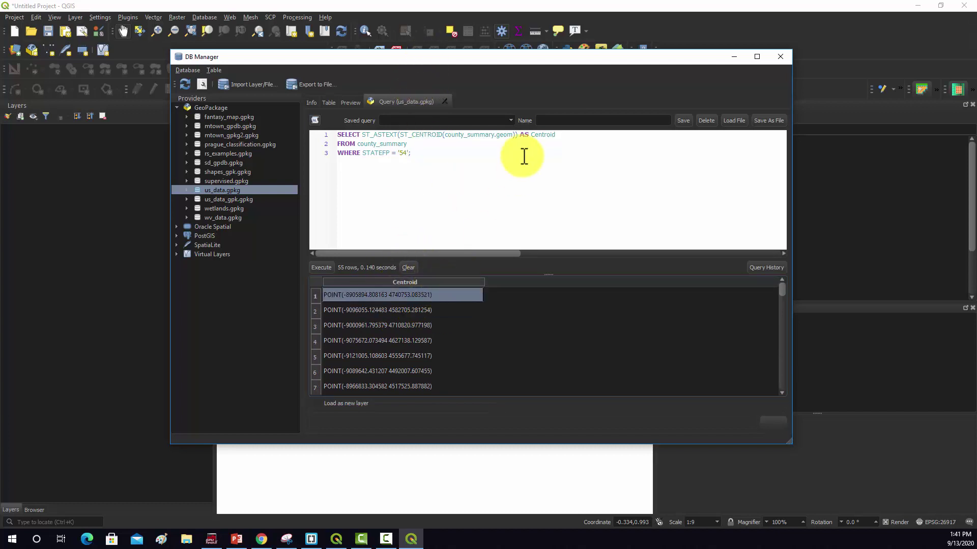
pyautogui.moveTo(520, 135); pyautogui.dragTo(564, 136)
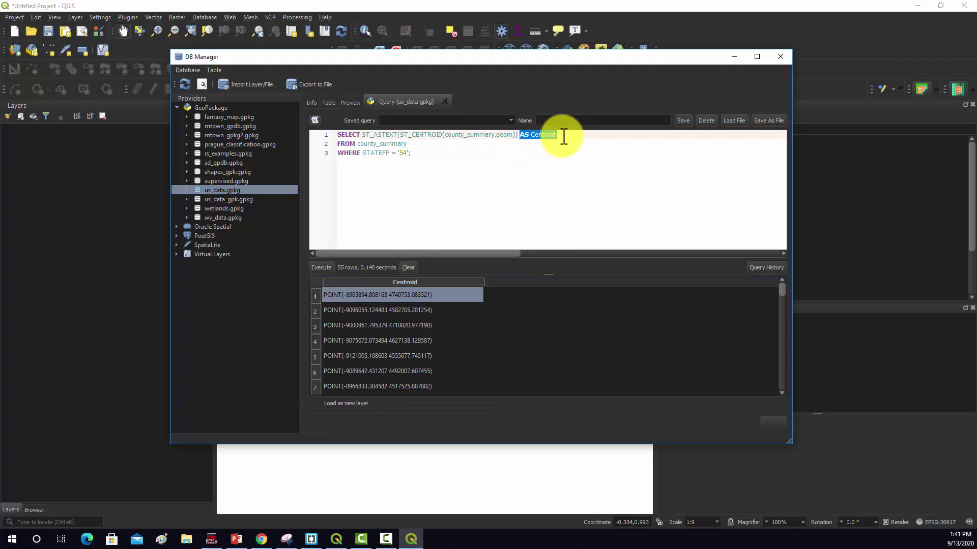
pyautogui.click(564, 140)
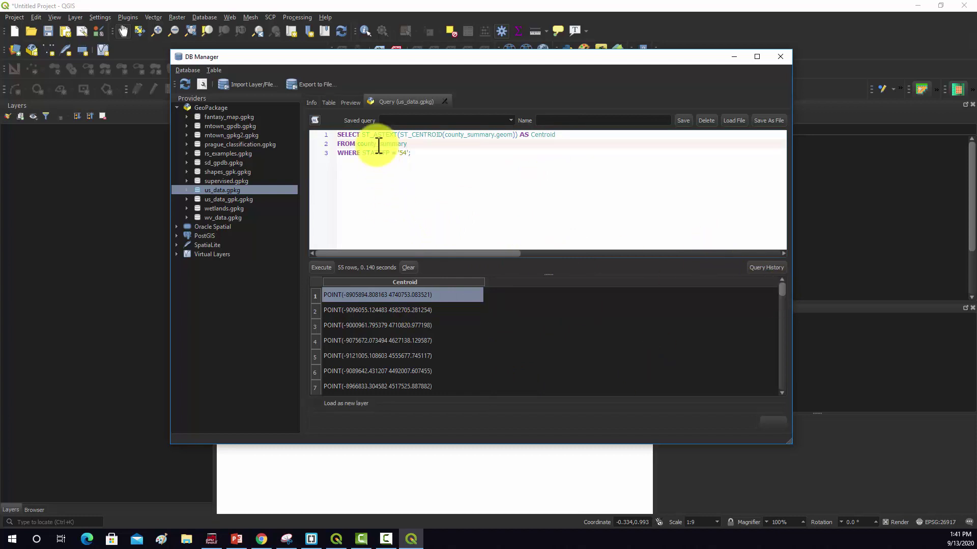
pyautogui.moveTo(361, 135); pyautogui.dragTo(513, 137)
pyautogui.click(359, 195)
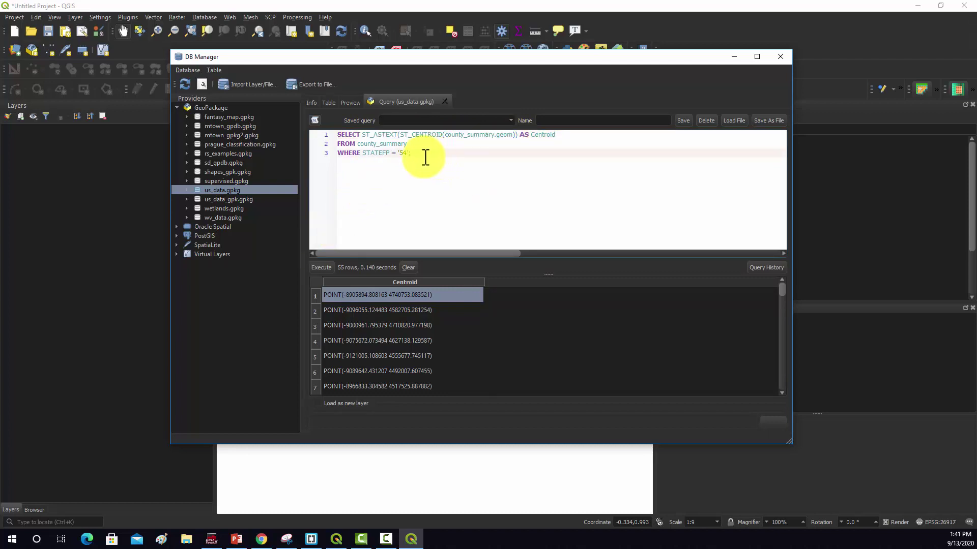
# Step: Replace the centroid query with SELECT * FROM county_summary; and execute it to review the table's columns
pyautogui.hotkey('ctrl', 'a')
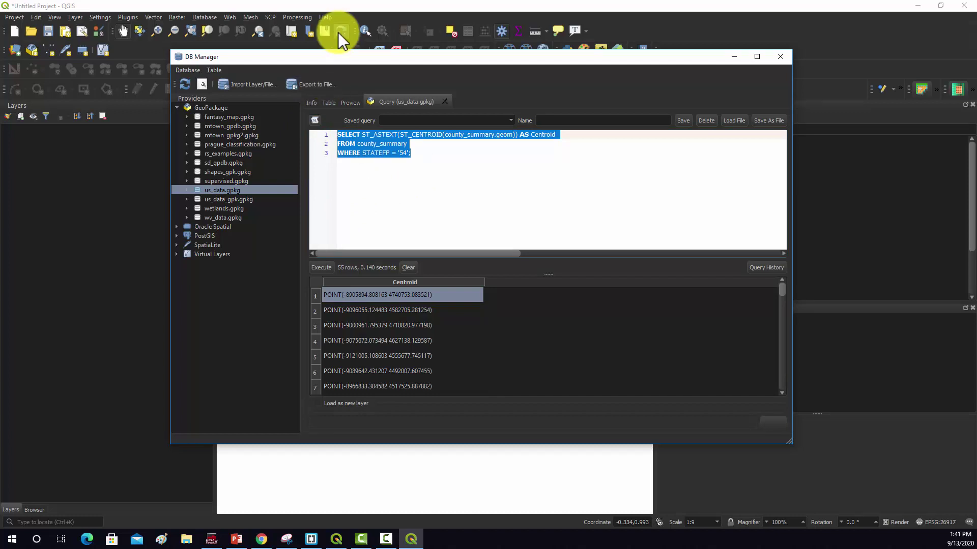
pyautogui.press('BackSpace')
pyautogui.write('SELEE')
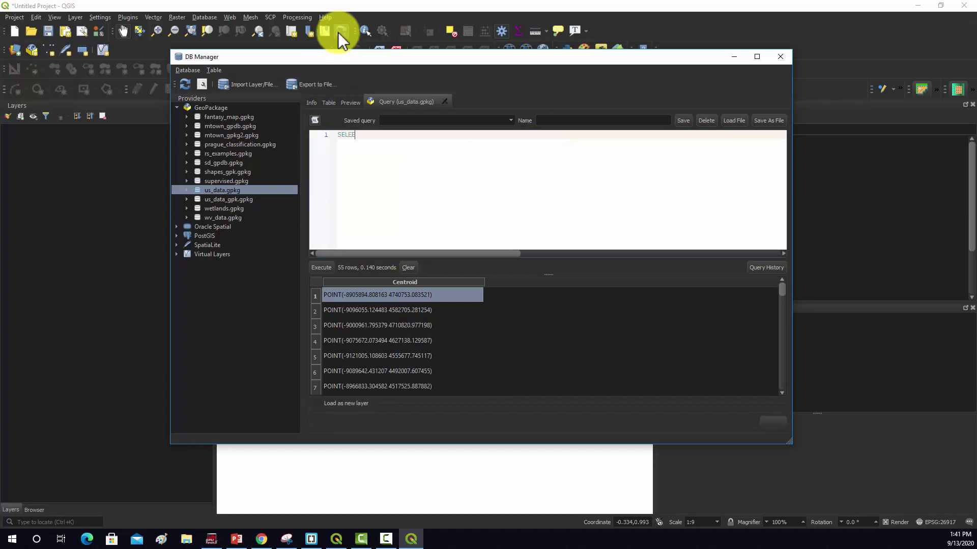
pyautogui.press('BackSpace')
pyautogui.write('CT * FROM')
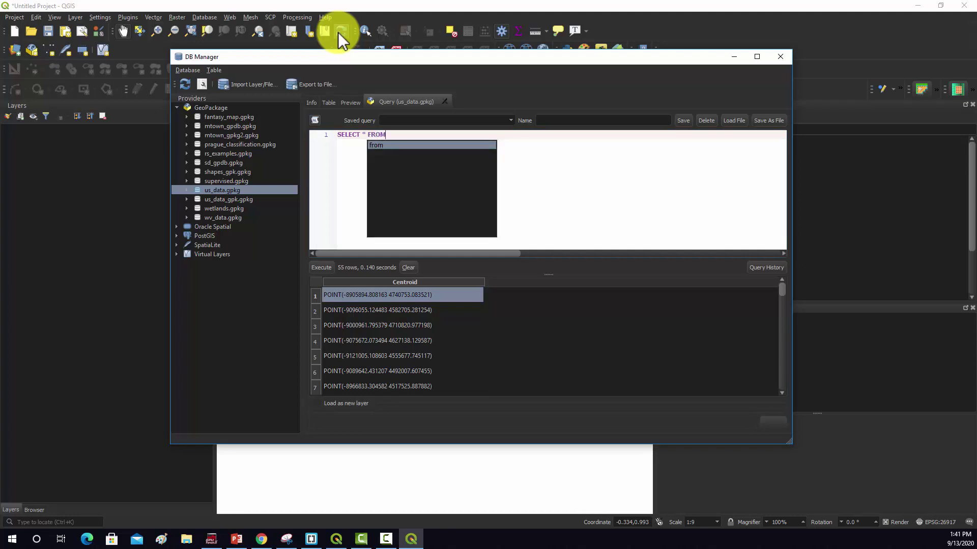
pyautogui.write(' count')
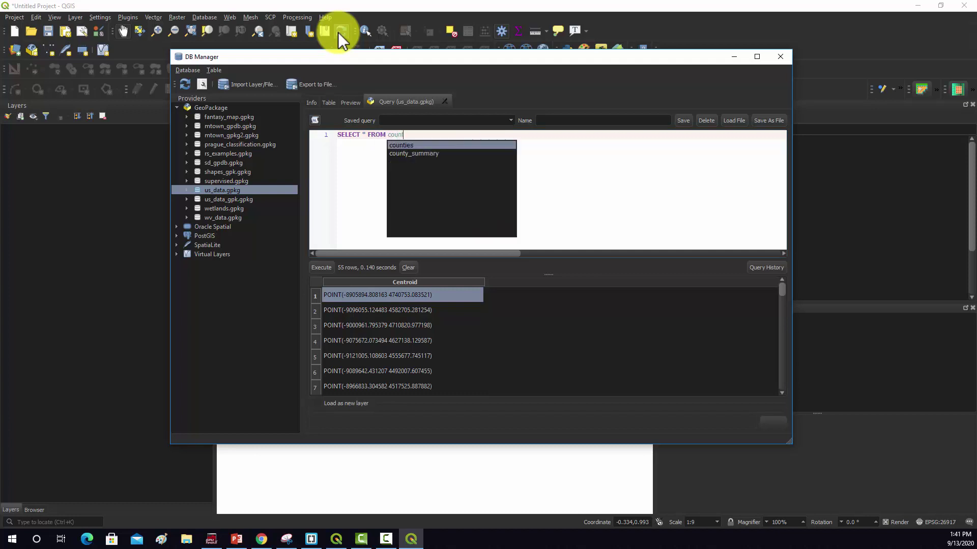
pyautogui.write('y_summary;')
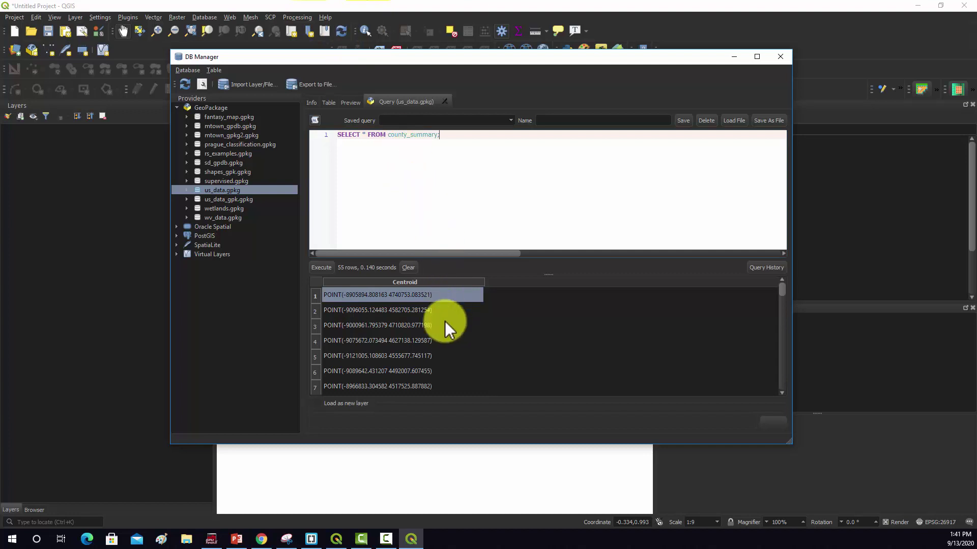
pyautogui.click(322, 267)
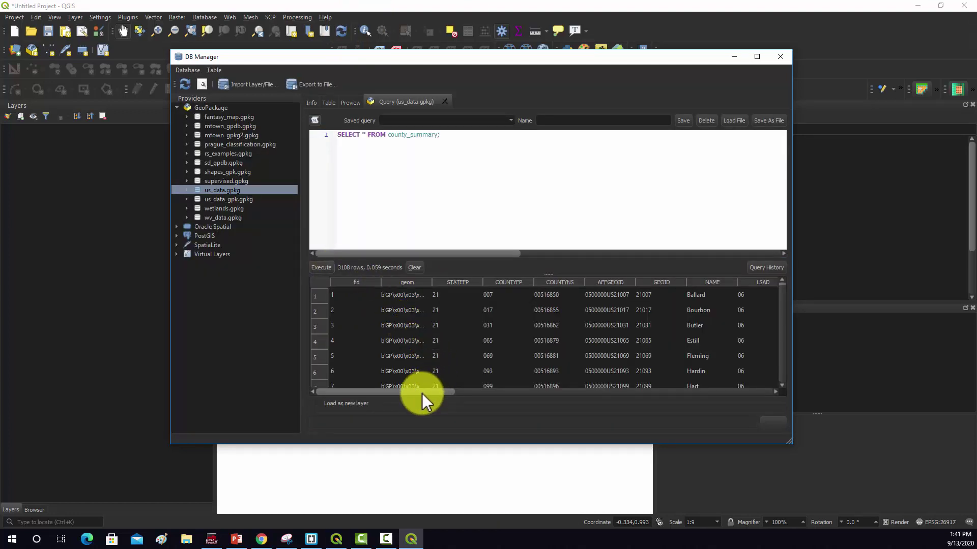
pyautogui.moveTo(423, 393); pyautogui.dragTo(346, 276)
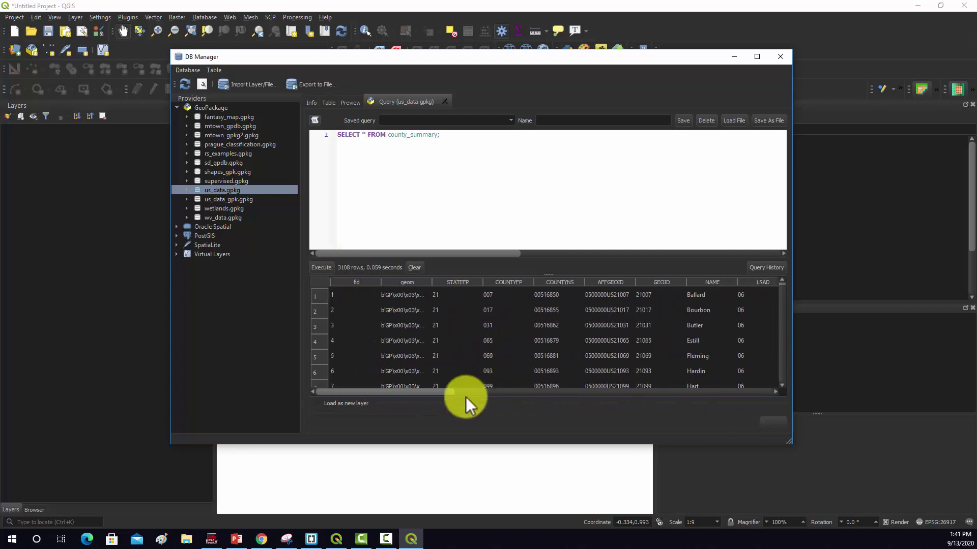
pyautogui.moveTo(431, 392); pyautogui.dragTo(377, 398)
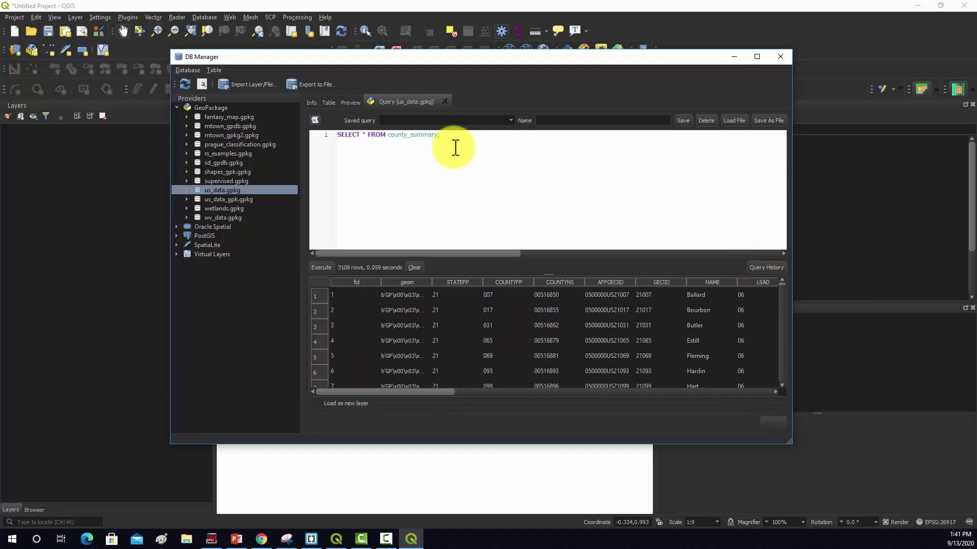
# Step: Replace the query with the earlier ST_ASTEXT(ST_CENTROID(county_summary.geom)) AS Centroid statement for STATEFP = '54' and execute it
pyautogui.moveTo(462, 142); pyautogui.dragTo(314, 127)
pyautogui.press('Delete')
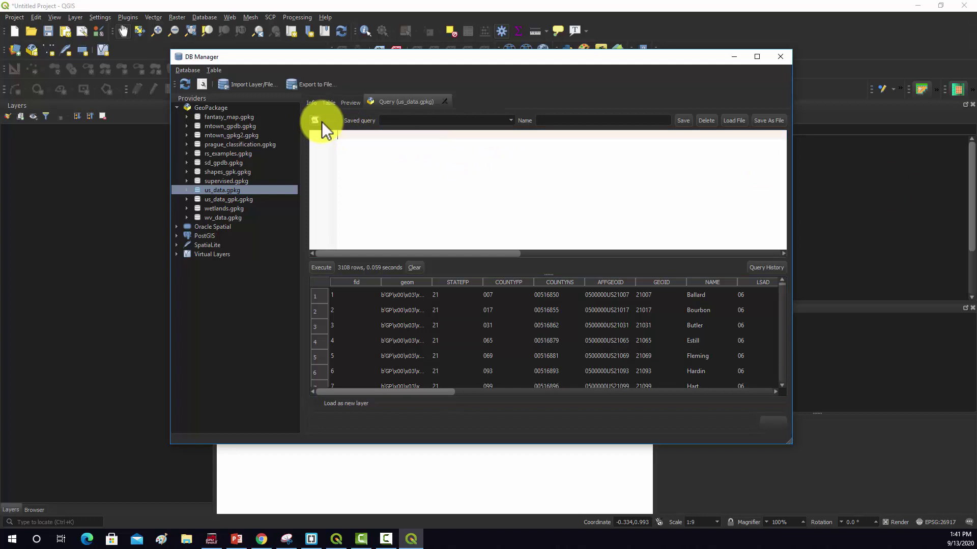
pyautogui.rightClick(353, 142)
pyautogui.click(374, 186)
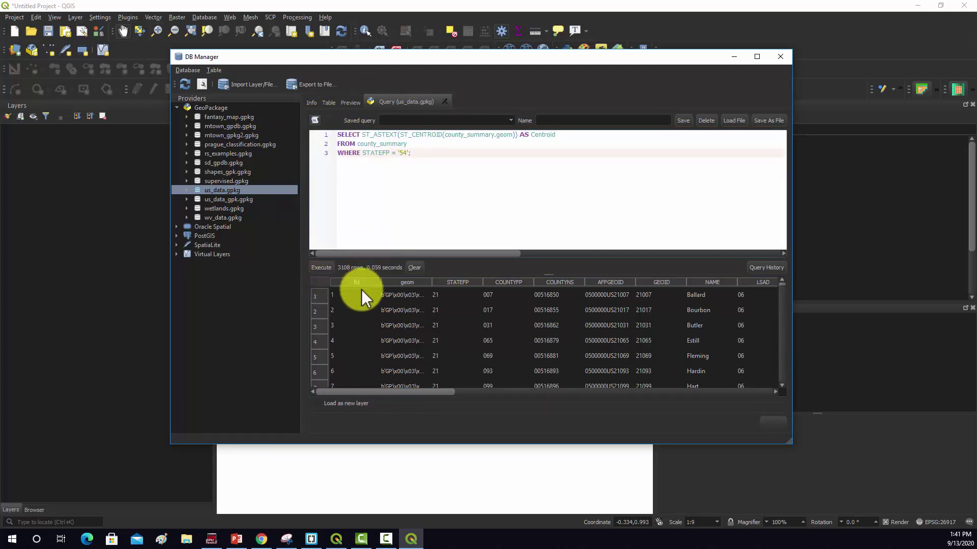
pyautogui.click(324, 267)
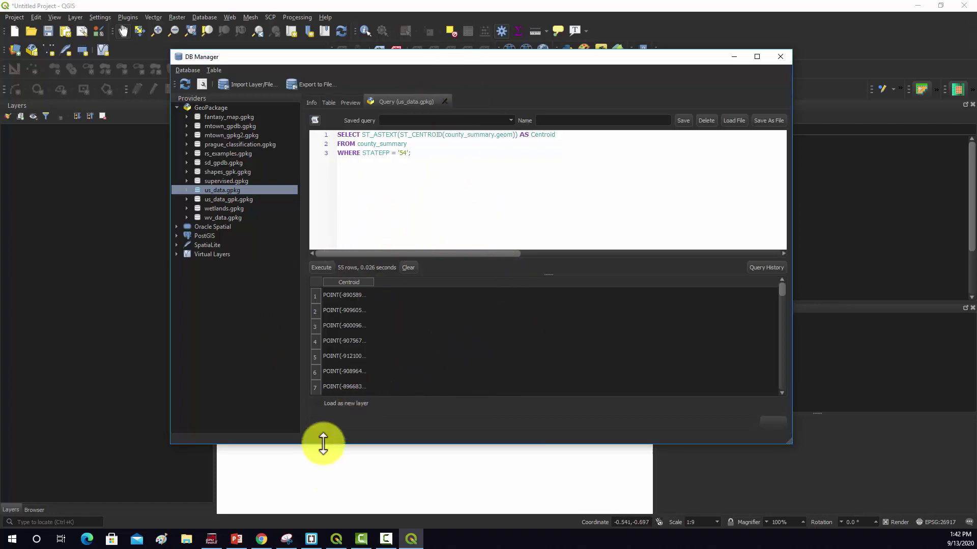
# Step: Load the centroid results as a new layer, once without a geometry column and once with Centroid as the geometry column
pyautogui.click(318, 403)
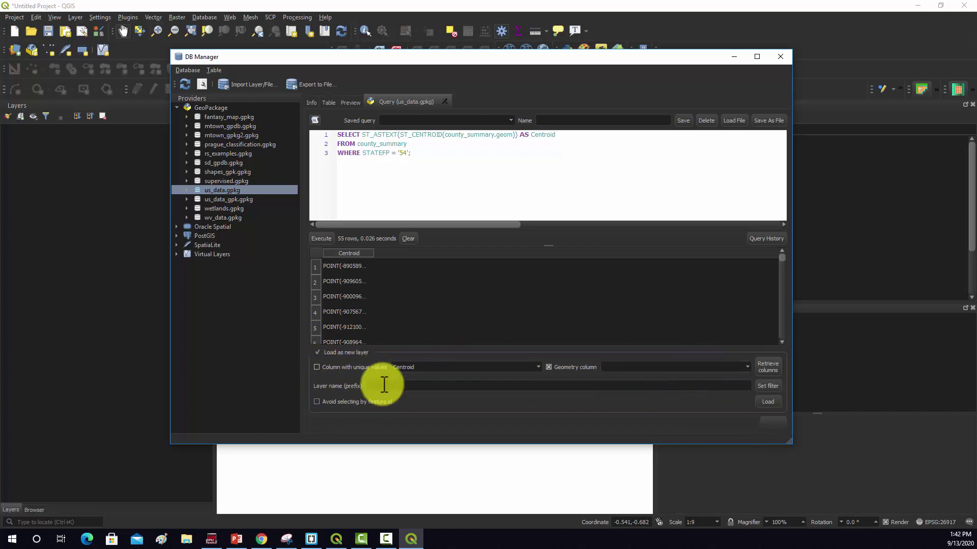
pyautogui.click(775, 405)
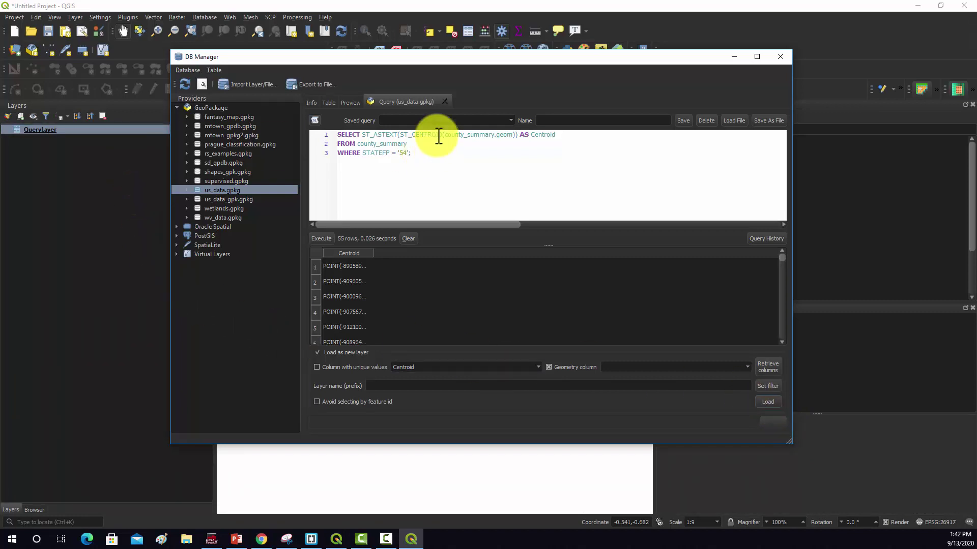
pyautogui.click(749, 368)
pyautogui.click(645, 376)
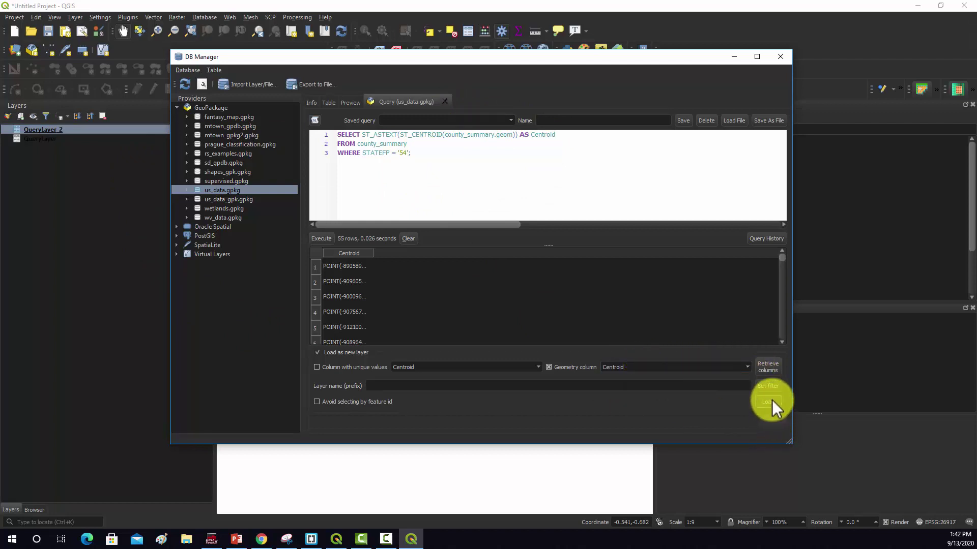
# Step: View the attribute table of the first loaded query layer and close it
pyautogui.moveTo(397, 57); pyautogui.dragTo(492, 71)
pyautogui.click(24, 139)
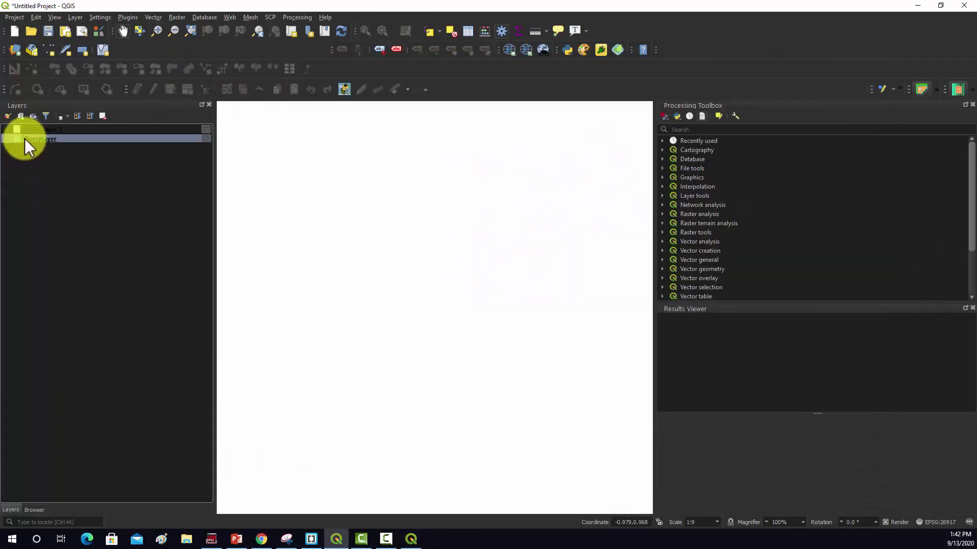
pyautogui.rightClick(26, 139)
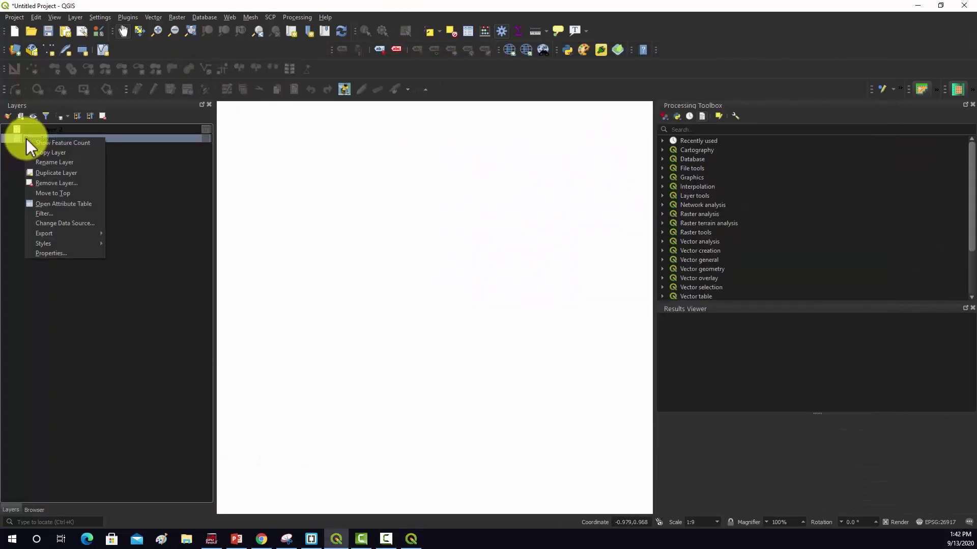
pyautogui.click(58, 204)
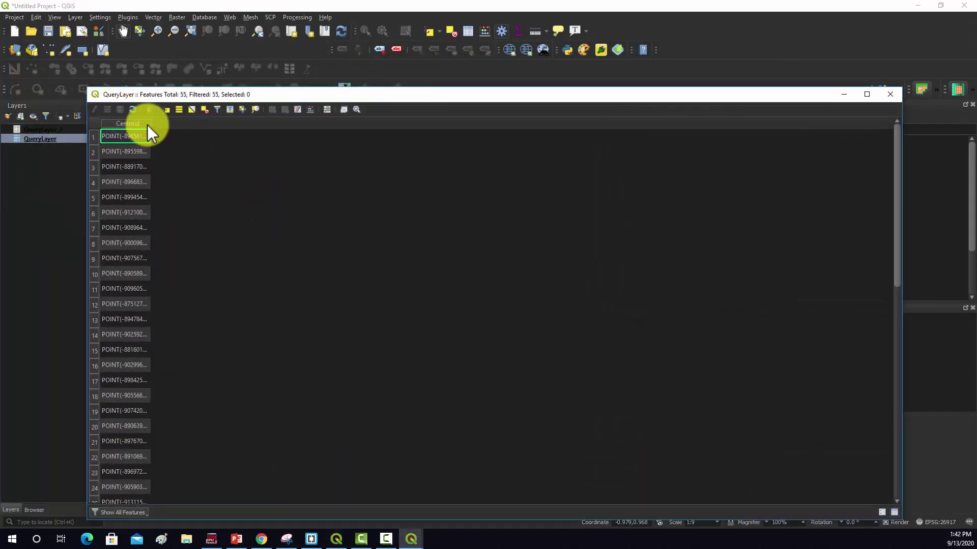
pyautogui.click(888, 95)
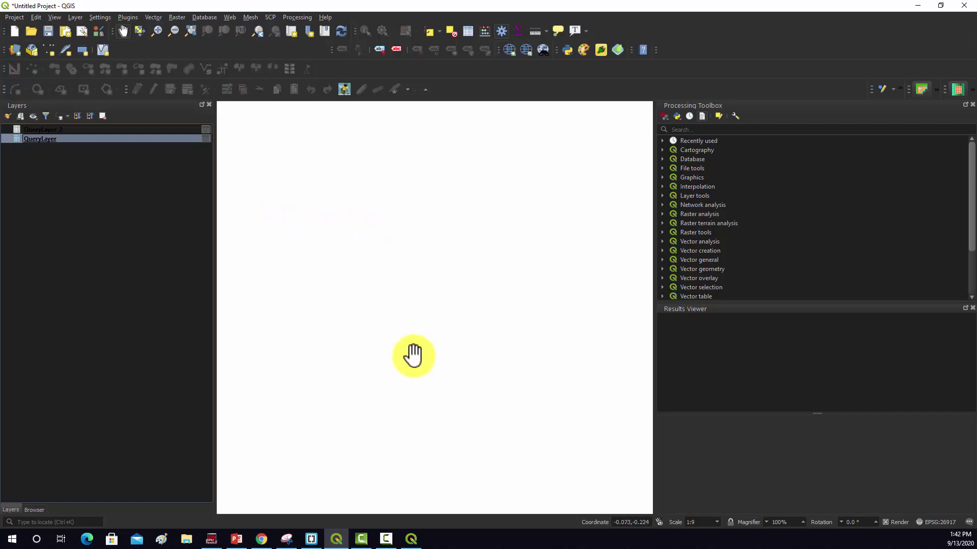
# Step: In DB Manager, replace the query with SELECT NAME AS County, elev_median AS Elevation FROM county_summary WHERE elev_median > 1200 OR elev_median <300;
pyautogui.click(412, 538)
pyautogui.click(506, 182)
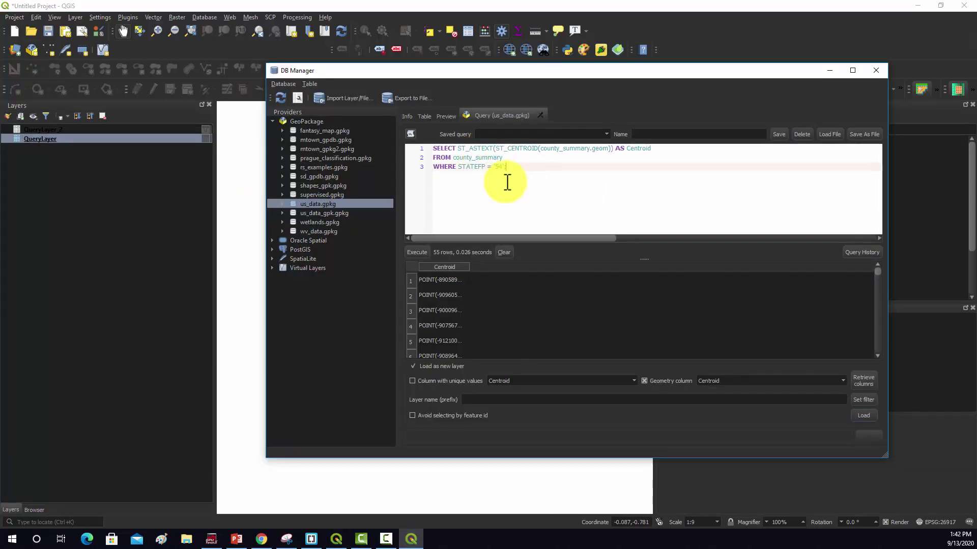
pyautogui.hotkey('ctrl', 'a')
pyautogui.press('BackSpace')
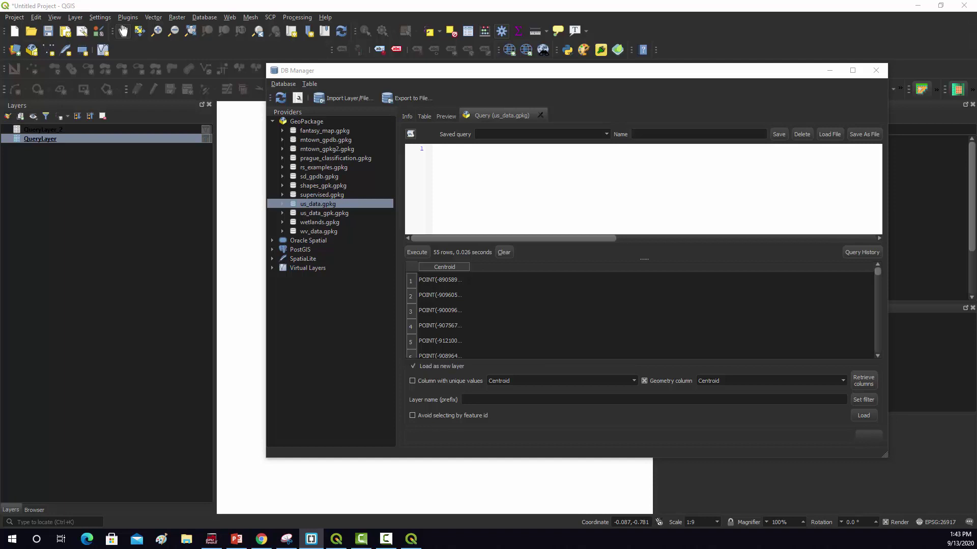
pyautogui.rightClick(447, 149)
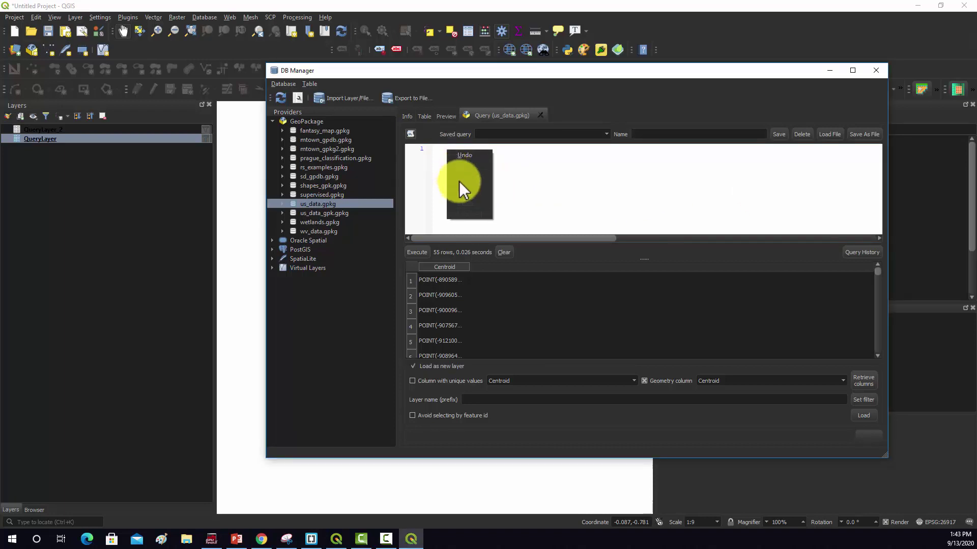
pyautogui.click(468, 197)
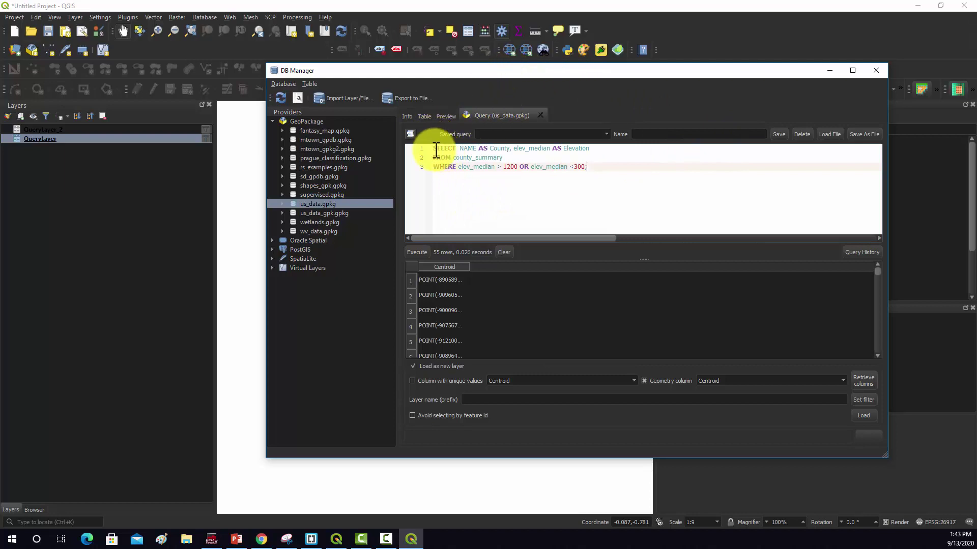
# Step: Review the elevation query's SELECT, FROM and WHERE clauses, and execute it to browse the returned counties
pyautogui.moveTo(459, 148); pyautogui.dragTo(562, 151)
pyautogui.click(569, 149)
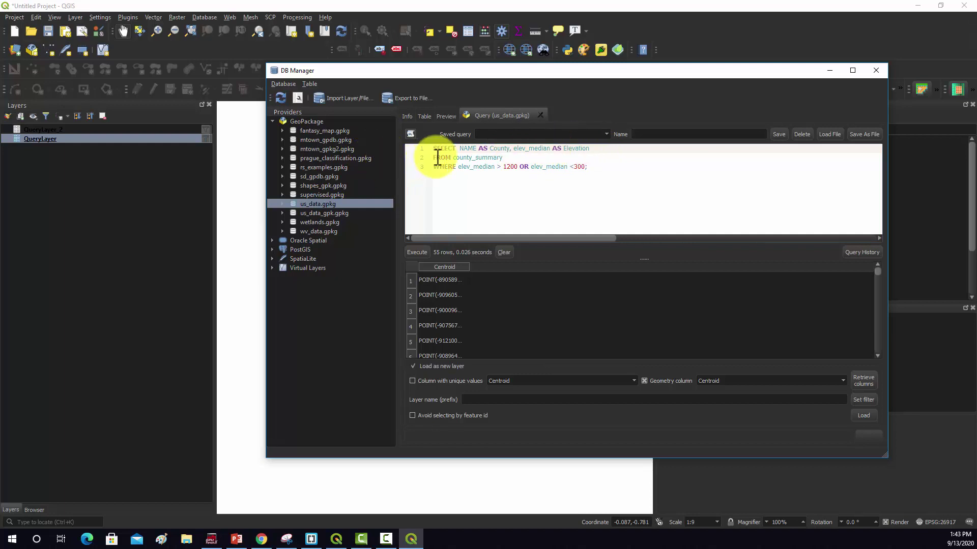
pyautogui.moveTo(437, 157); pyautogui.dragTo(505, 157)
pyautogui.moveTo(439, 167); pyautogui.dragTo(568, 170)
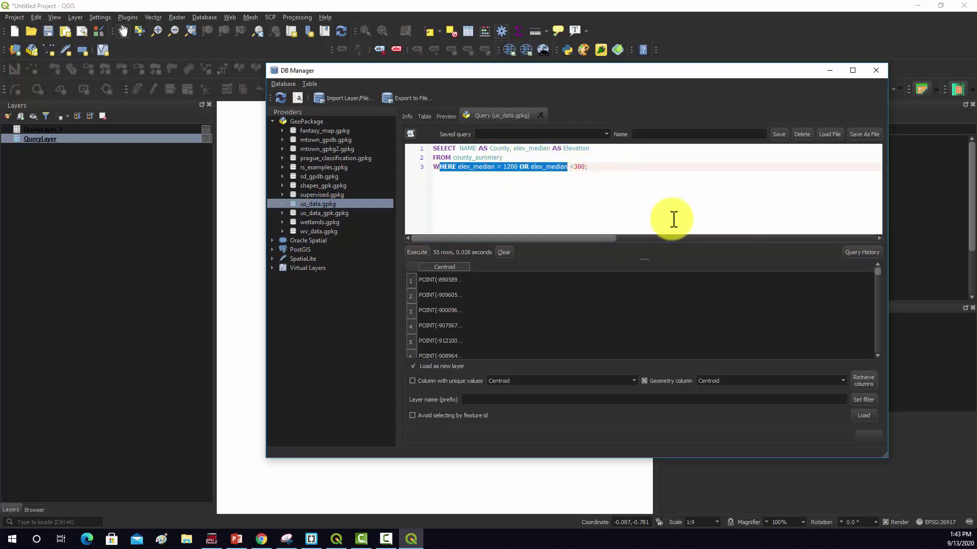
pyautogui.click(694, 213)
pyautogui.click(414, 253)
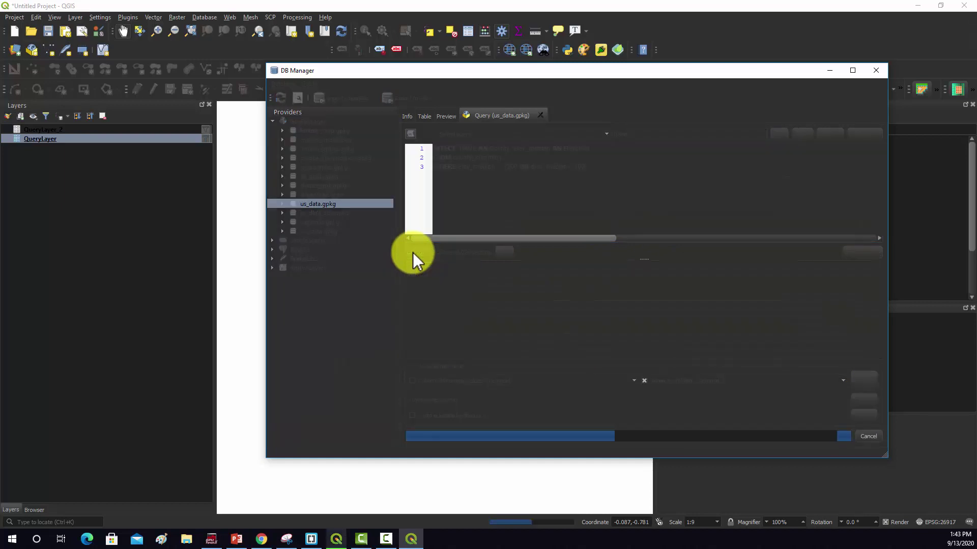
pyautogui.scroll(-4, 491, 296)
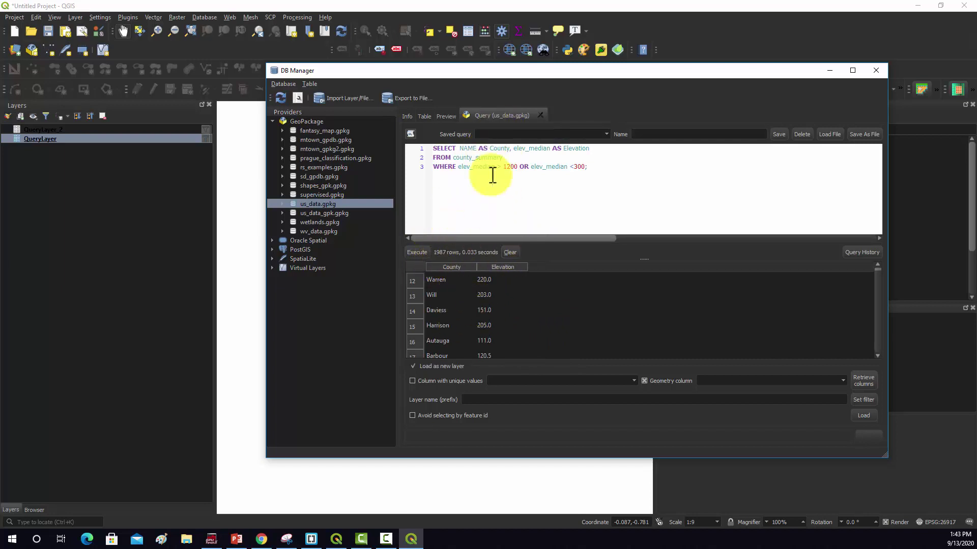
# Step: Load the elevation query results as a new layer without a geometry column and view its attribute table
pyautogui.click(865, 416)
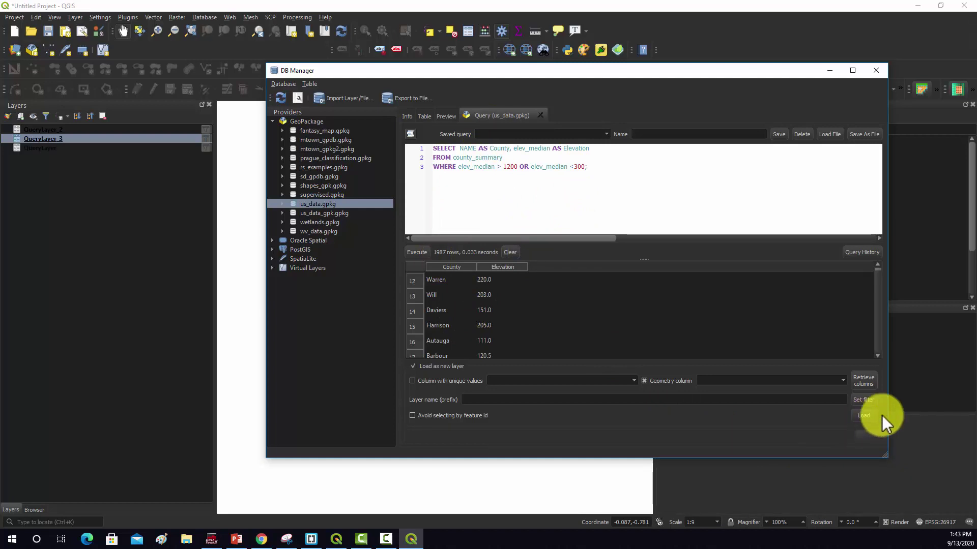
pyautogui.click(58, 139)
pyautogui.rightClick(59, 139)
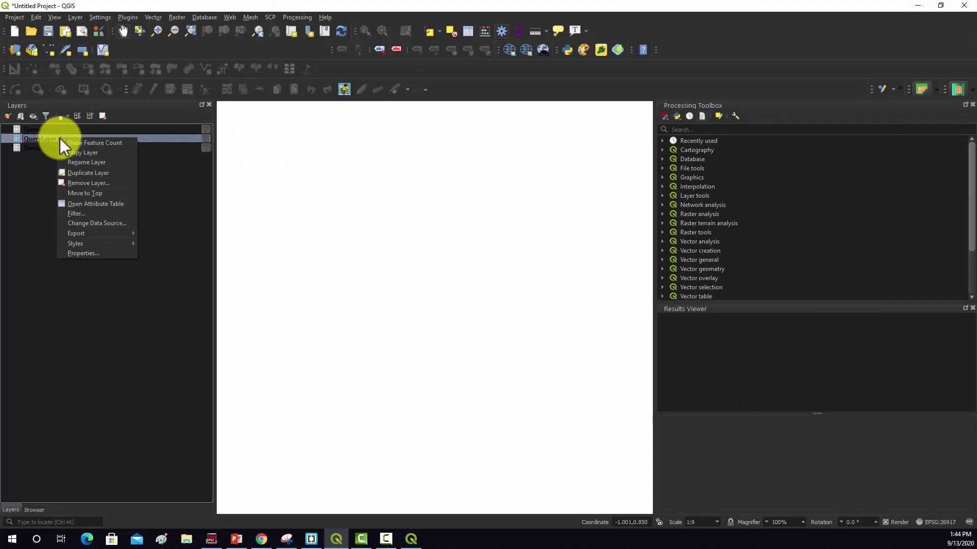
pyautogui.click(96, 203)
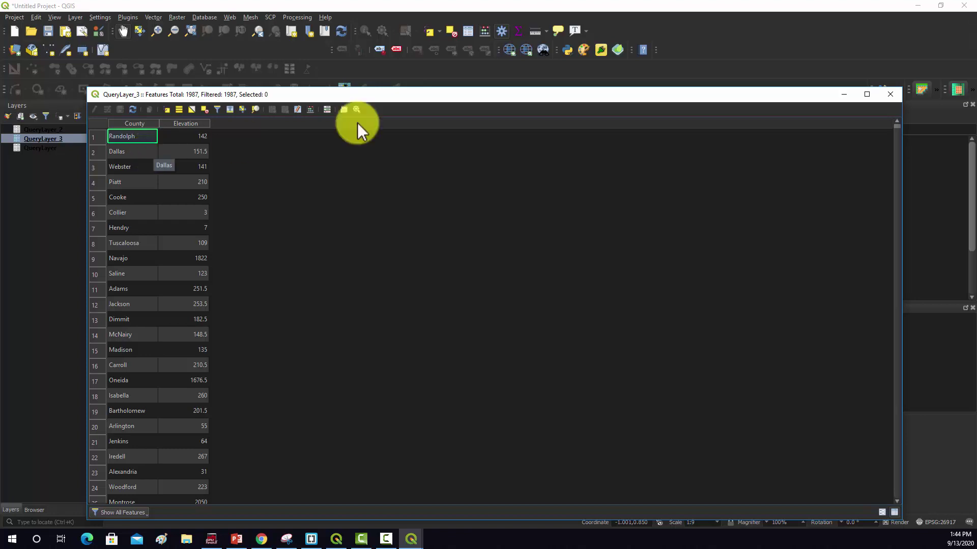
pyautogui.click(850, 93)
# Step: Return to DB Manager and add county_summary.geom to the query's SELECT list after the Elevation alias
pyautogui.moveTo(414, 539)
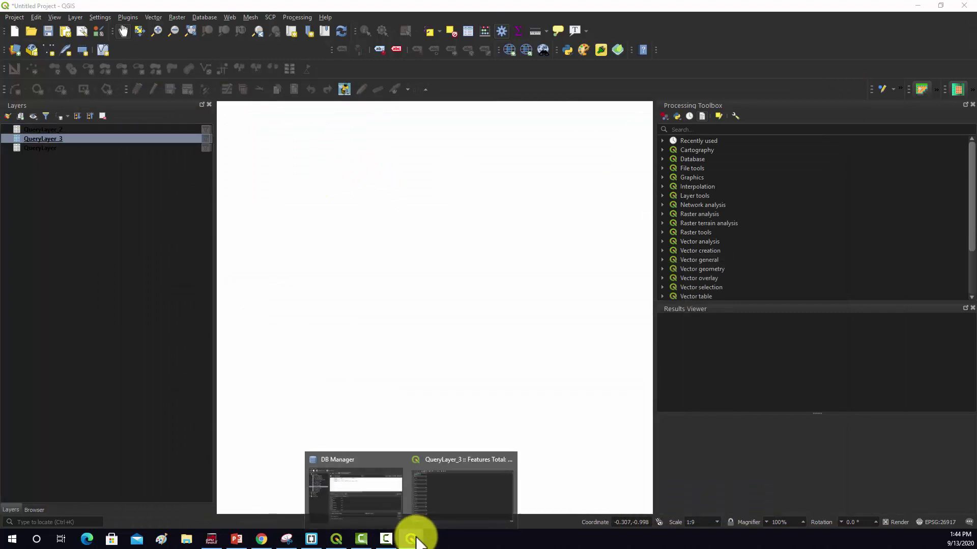
pyautogui.click(350, 460)
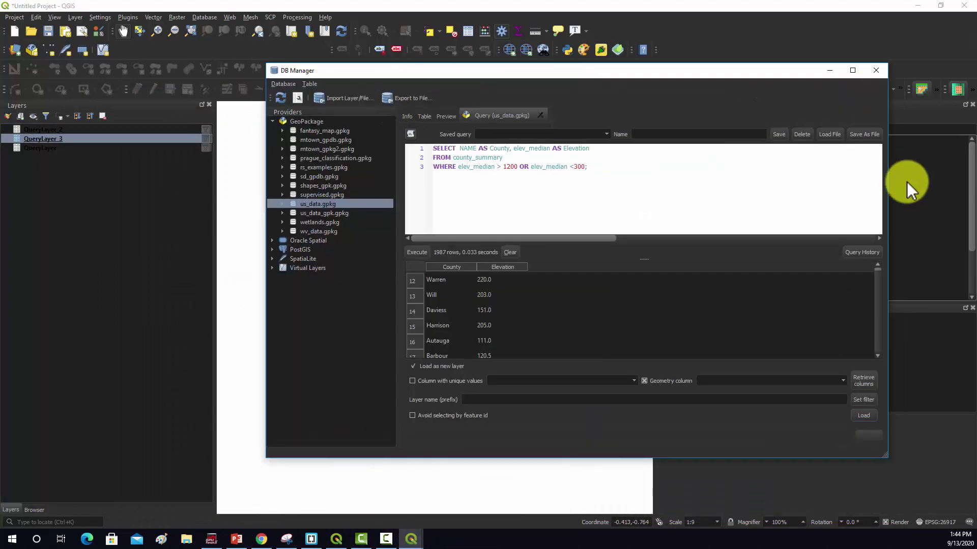
pyautogui.click(548, 148)
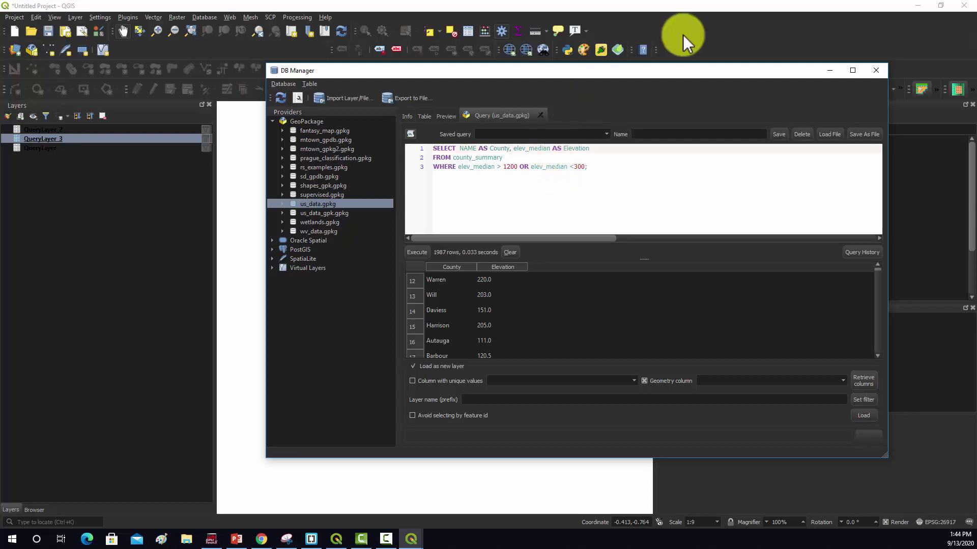
pyautogui.press('Right')
pyautogui.press('Right')
pyautogui.press('Right')
pyautogui.press('Right')
pyautogui.press('Right')
pyautogui.press('Right')
pyautogui.press('Right')
pyautogui.press('Right')
pyautogui.press('Right')
pyautogui.press('Right')
pyautogui.press('Right')
pyautogui.press('Right')
pyautogui.write(', county')
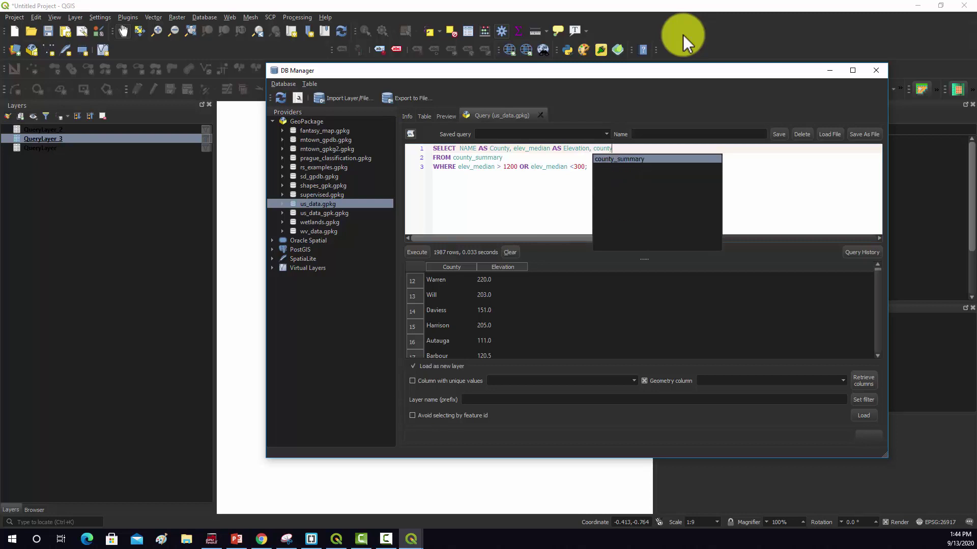
pyautogui.write('_summary.geom')
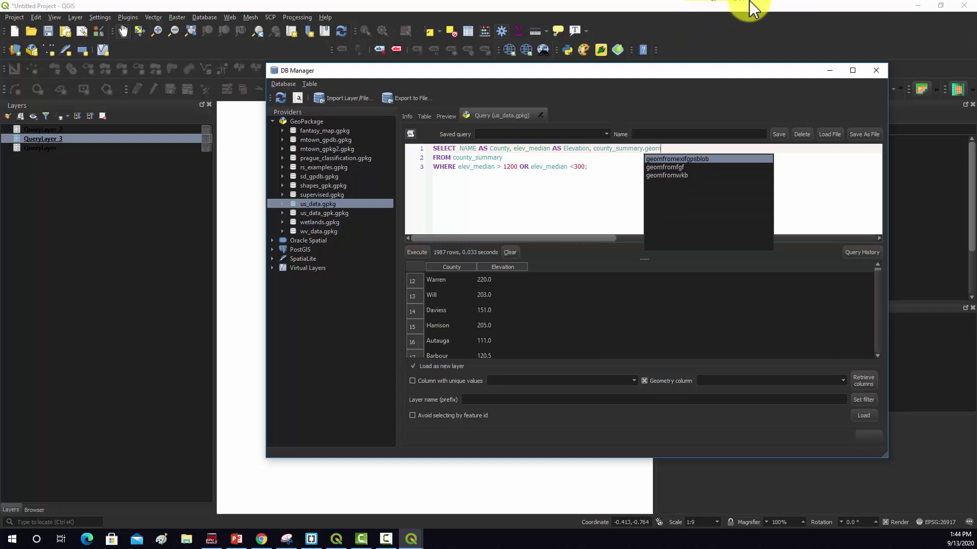
pyautogui.click(590, 167)
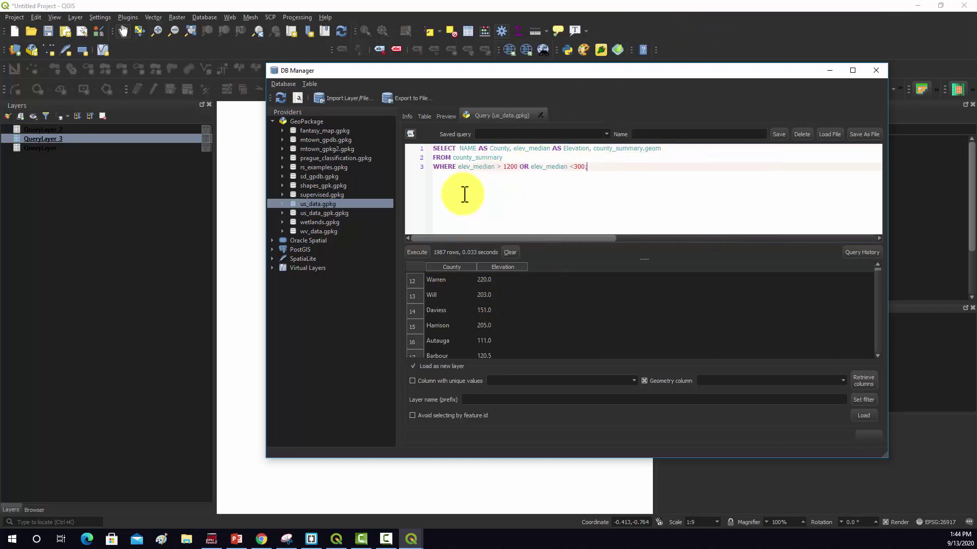
# Step: Execute the edited query, load it as a layer with geom as the geometry column, and view the counties on the map
pyautogui.click(415, 251)
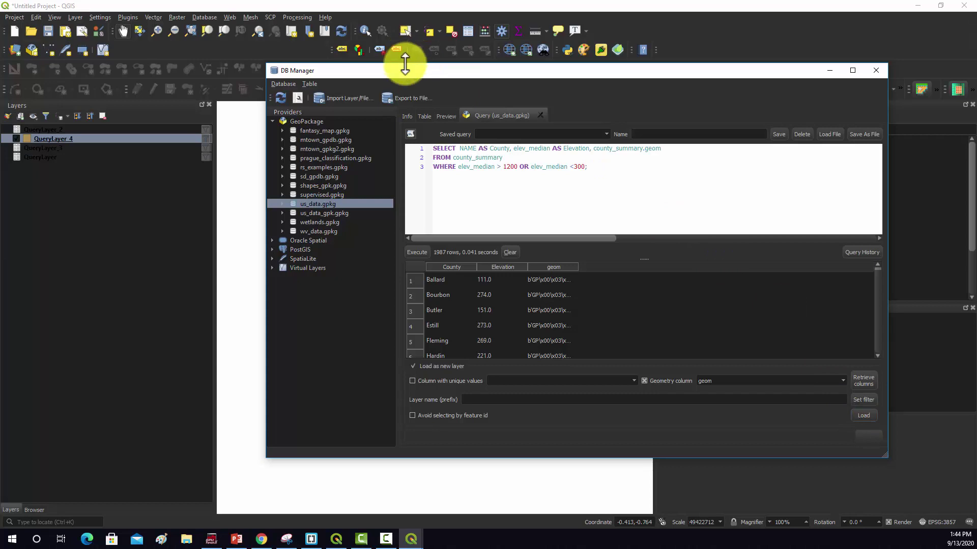
pyautogui.moveTo(406, 66); pyautogui.dragTo(800, 102)
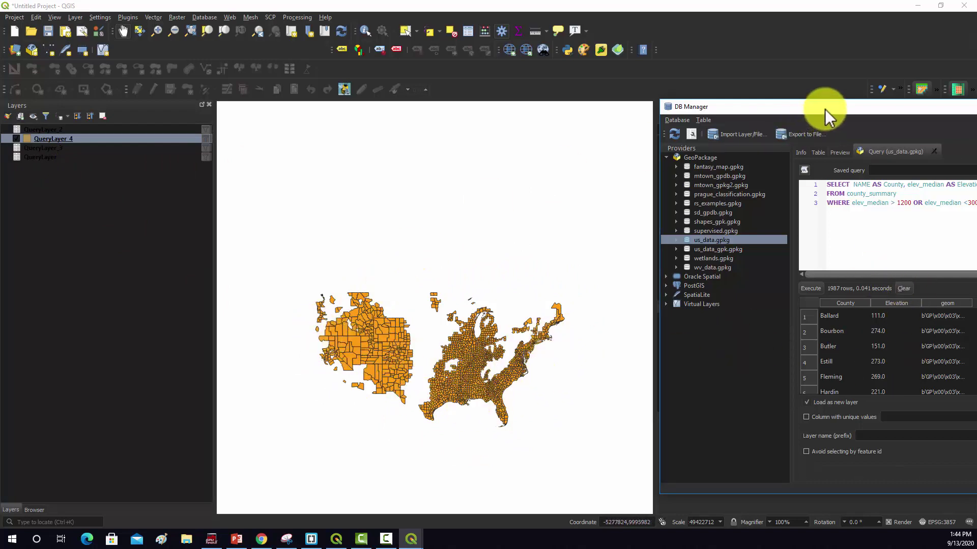
pyautogui.moveTo(825, 109); pyautogui.dragTo(339, 93)
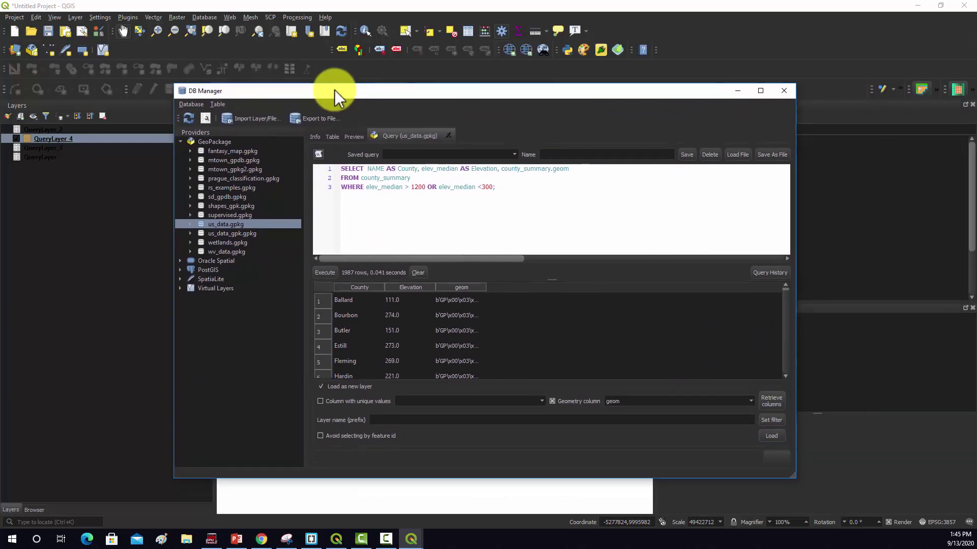